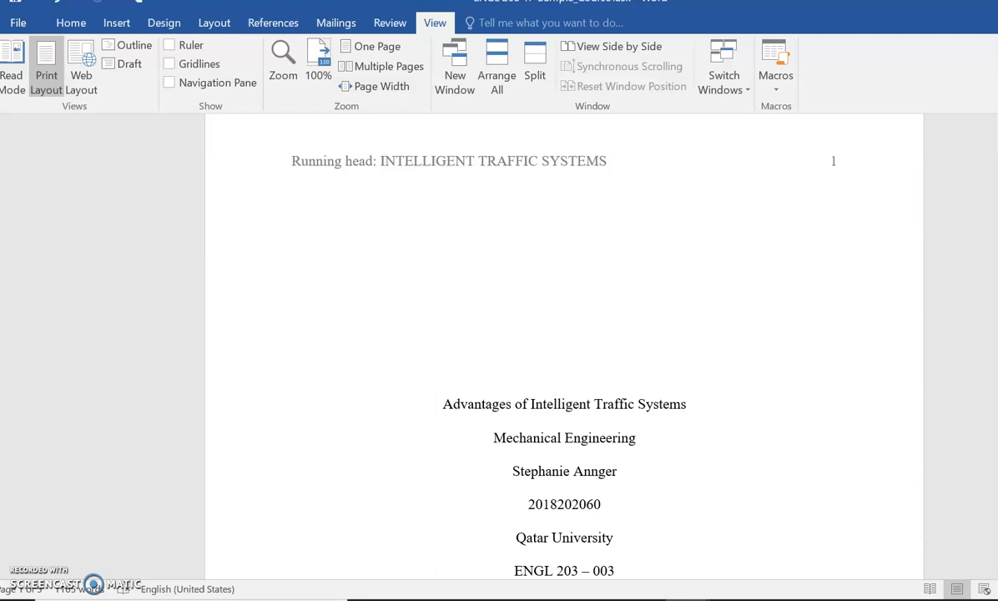
- Apply the Normal margin preset, 1" on every side, to the paper
{"action": "scroll", "coordinate": [564, 334], "scroll_direction": "up", "scroll_amount": 1}
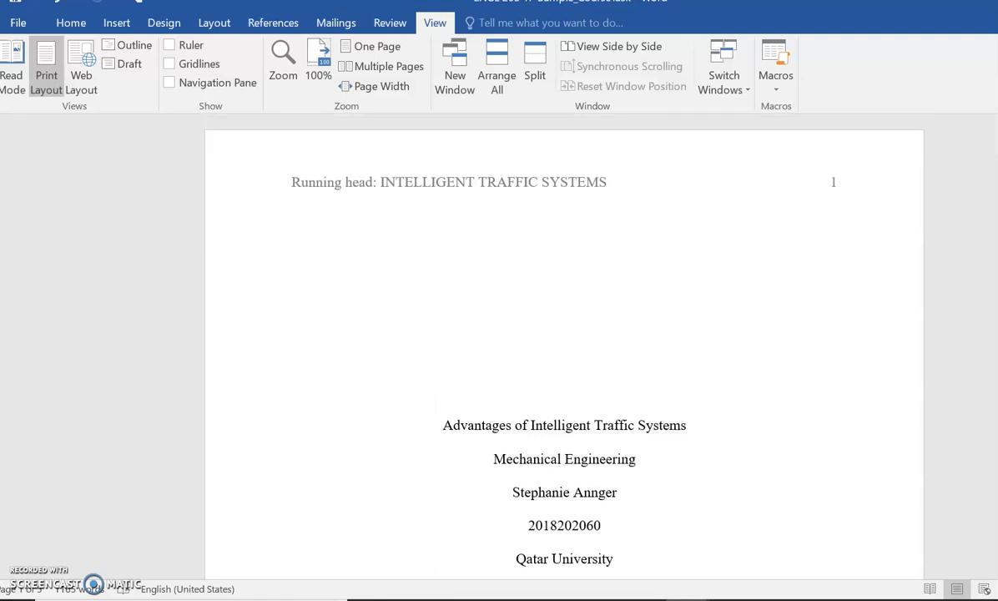
{"action": "scroll", "coordinate": [564, 347], "scroll_direction": "down", "scroll_amount": 7}
{"action": "scroll", "coordinate": [564, 346], "scroll_direction": "up", "scroll_amount": 7}
{"action": "left_click", "coordinate": [213, 25]}
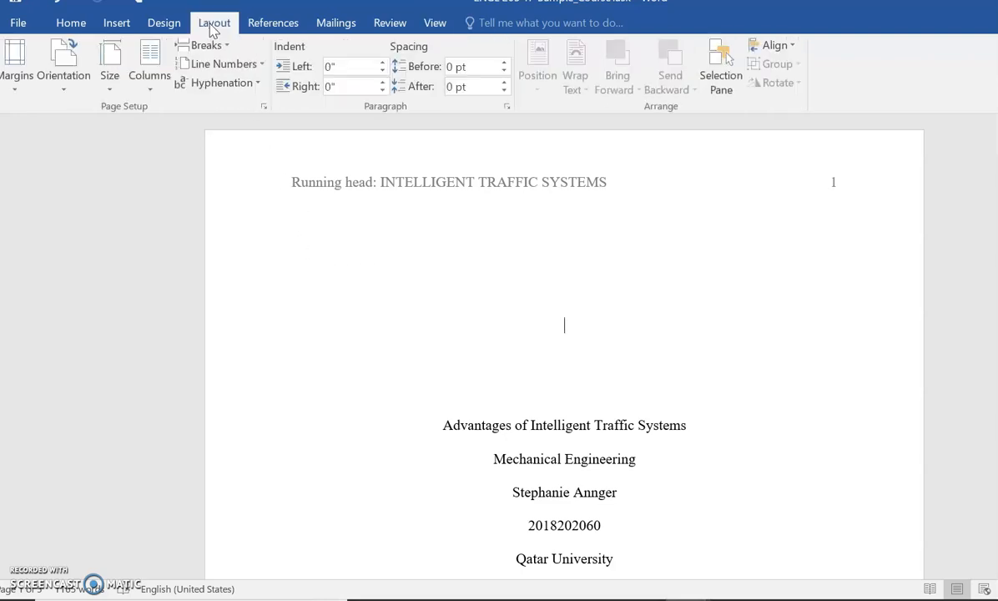
{"action": "left_click", "coordinate": [19, 75]}
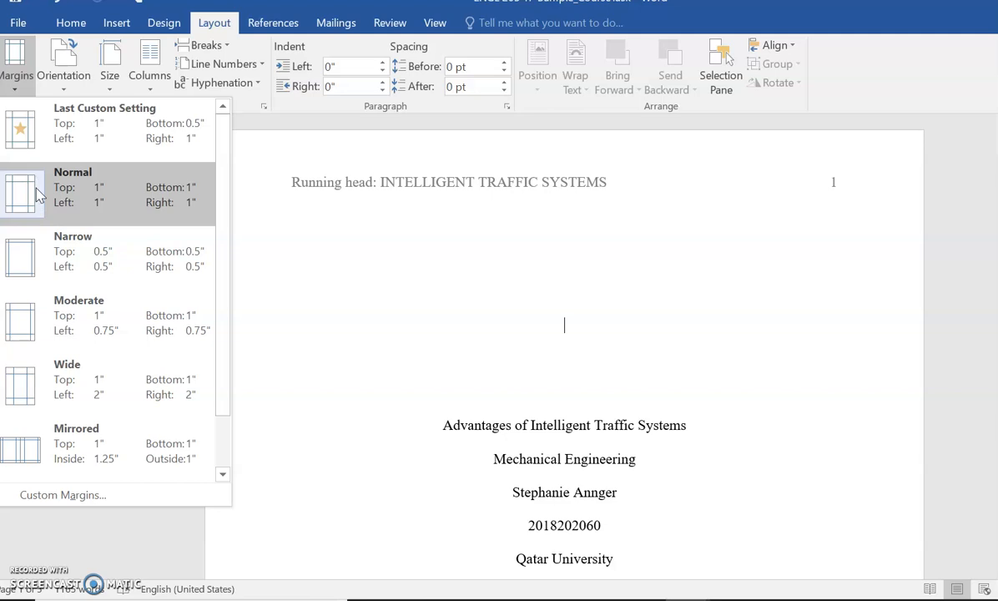
{"action": "left_click", "coordinate": [111, 204]}
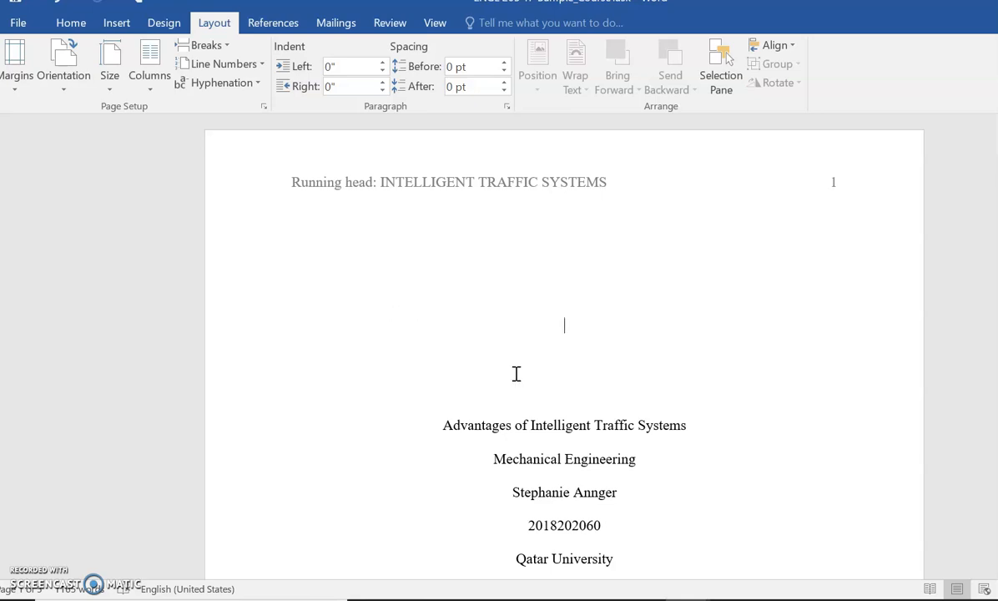
- Open the first page header and check its Different First Page option, running head title and page number
{"action": "double_click", "coordinate": [535, 187]}
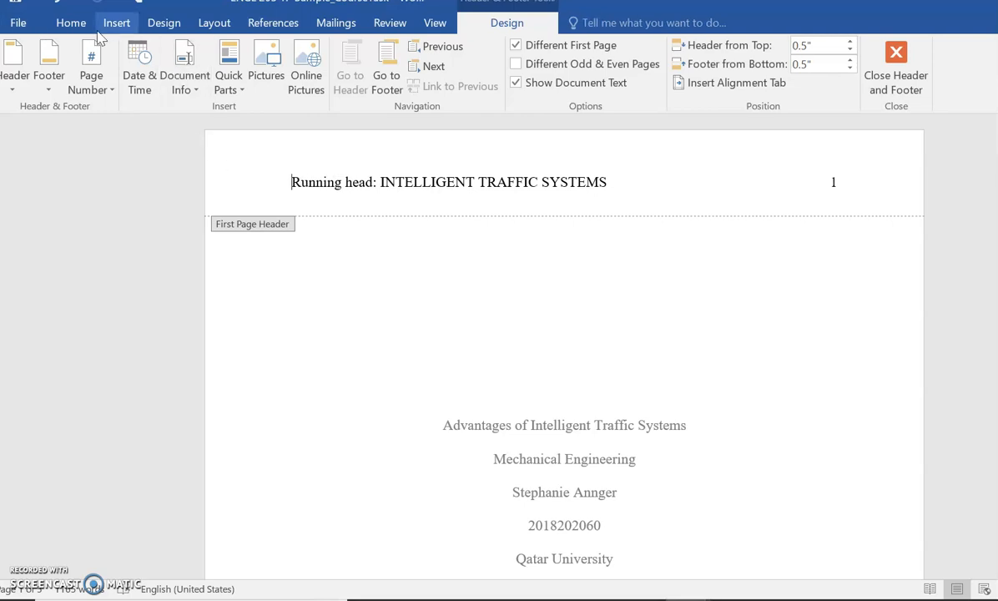
{"action": "left_click", "coordinate": [514, 45]}
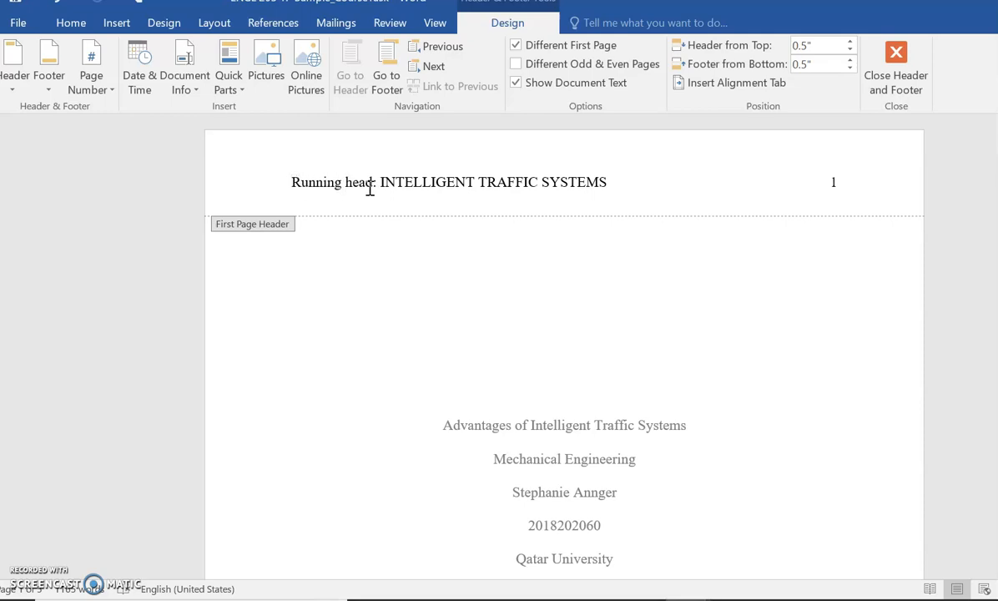
{"action": "left_click_drag", "start_coordinate": [382, 184], "coordinate": [611, 186]}
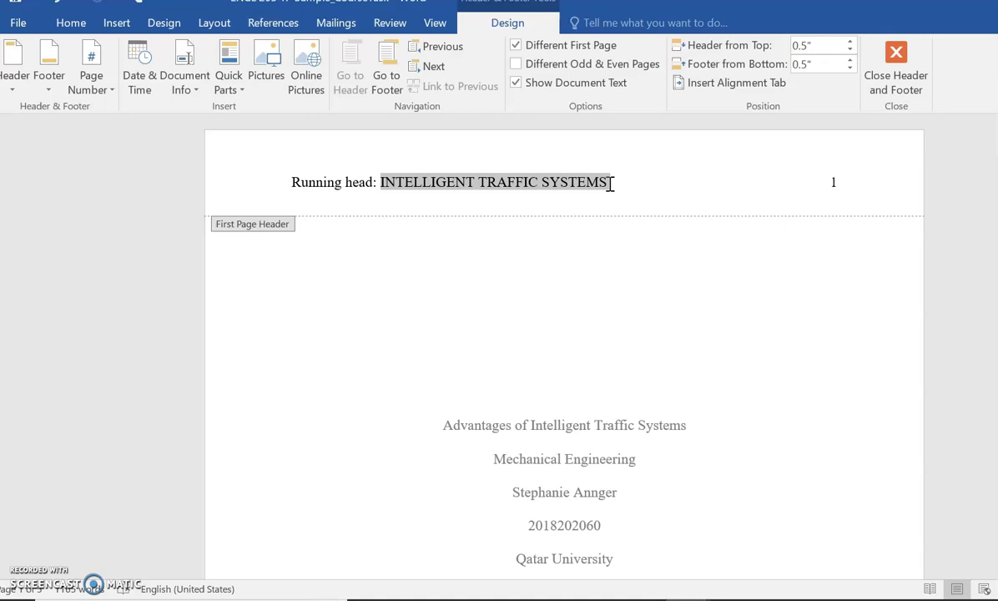
{"action": "left_click", "coordinate": [611, 188]}
{"action": "left_click", "coordinate": [834, 183]}
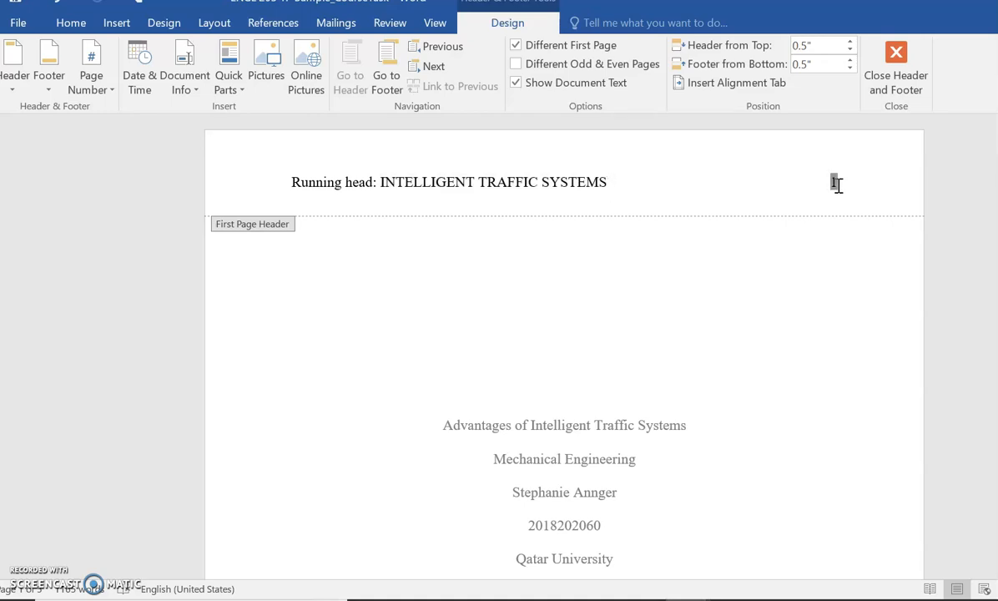
- Check the font of the entire first page header line, including the page number, and return to the body text
{"action": "left_click_drag", "start_coordinate": [293, 185], "coordinate": [868, 194]}
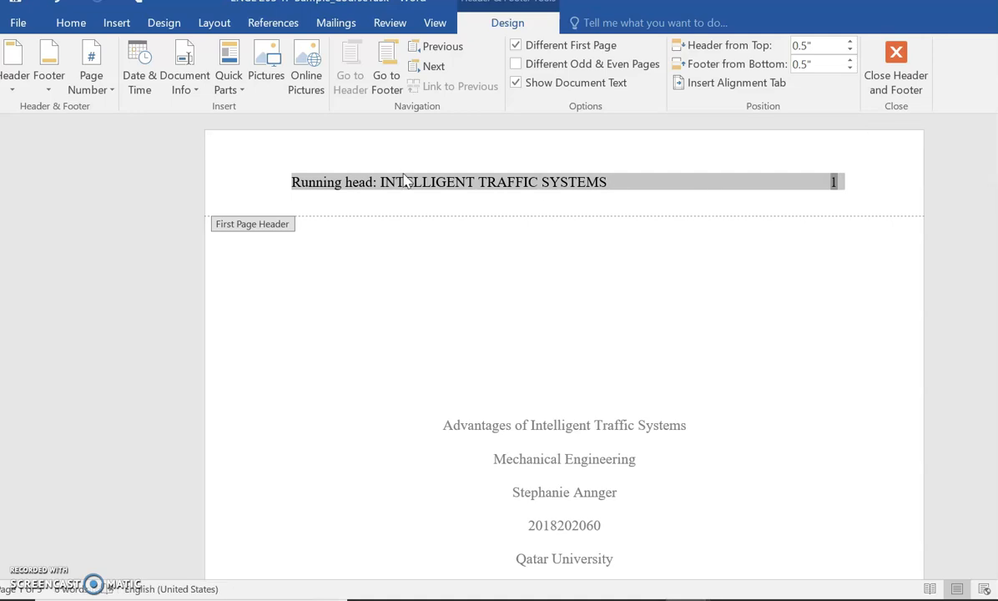
{"action": "left_click", "coordinate": [57, 28]}
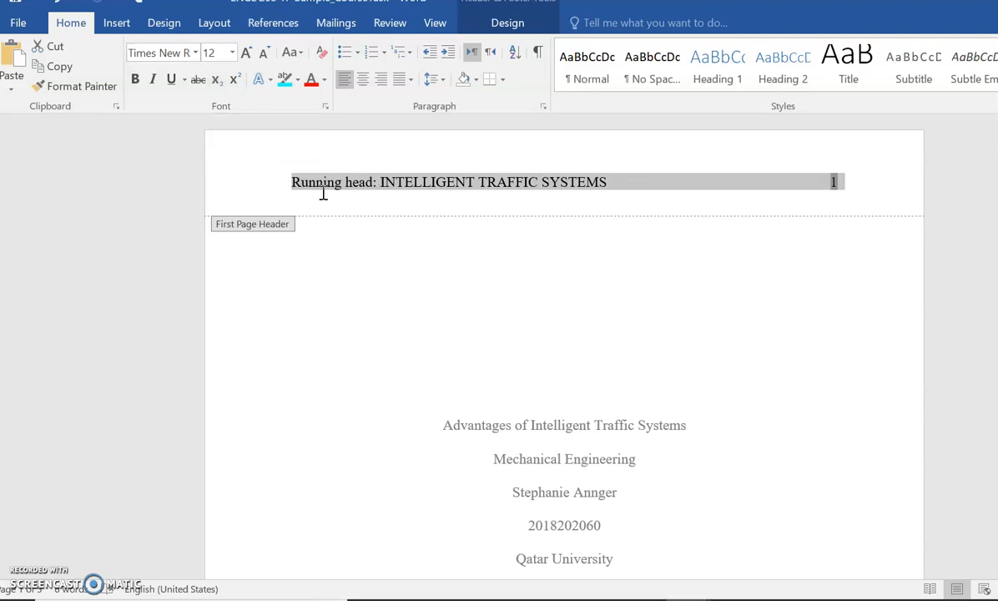
{"action": "left_click", "coordinate": [195, 54]}
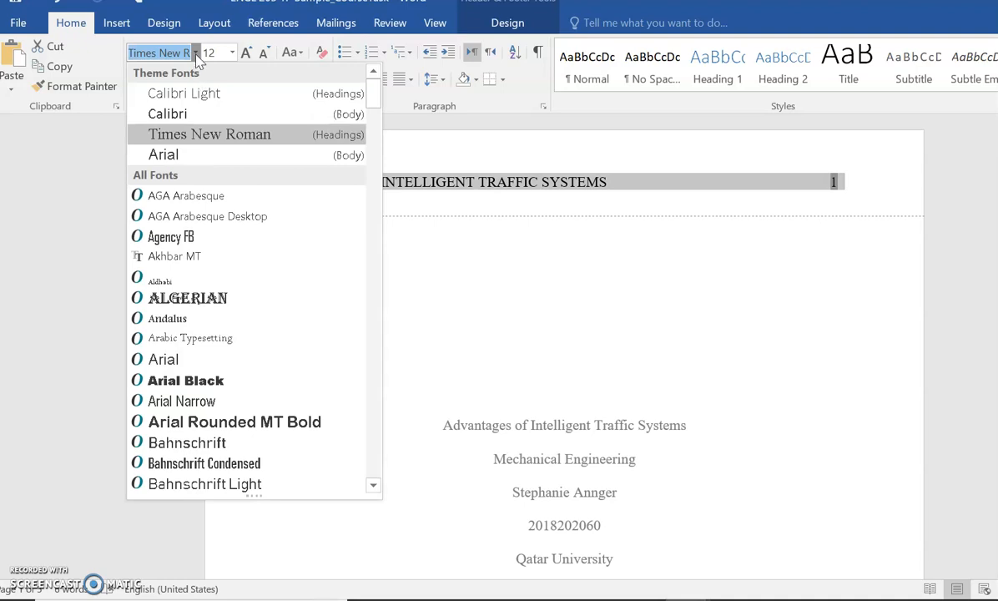
{"action": "left_click", "coordinate": [196, 54]}
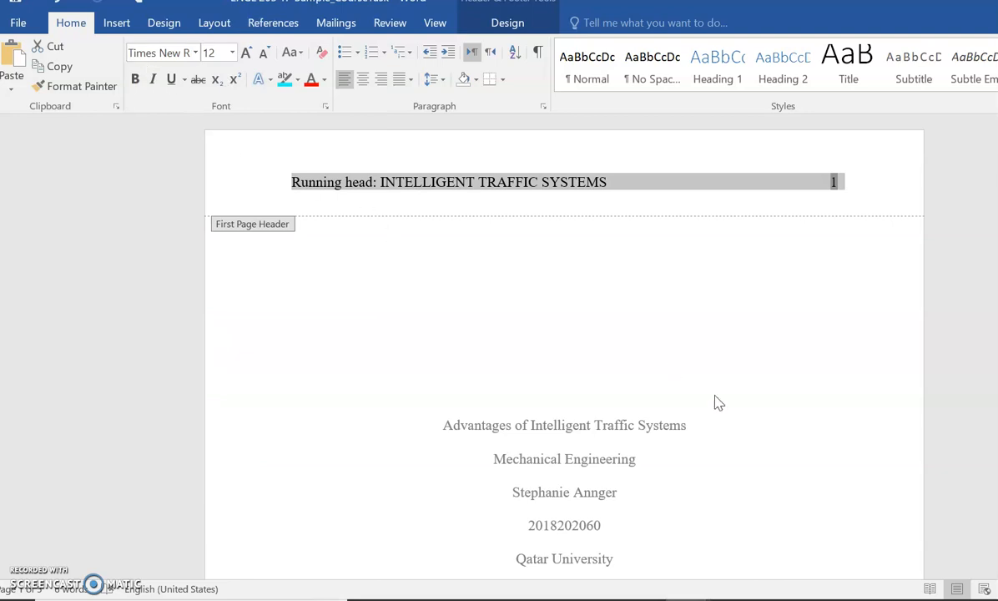
{"action": "double_click", "coordinate": [726, 428]}
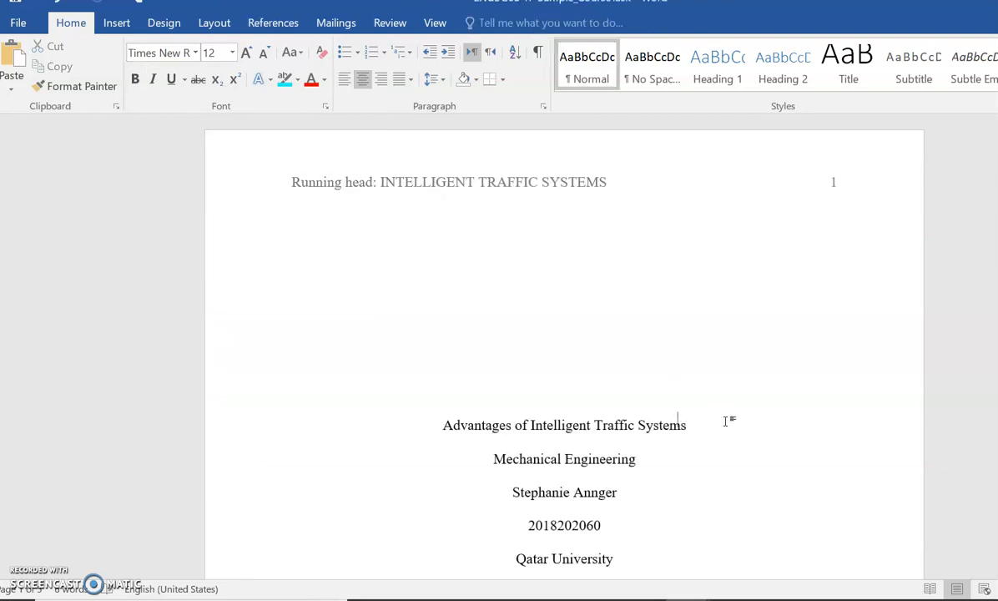
- Examine the title page lines, from the paper title and department down to the date and the instructor's name
{"action": "scroll", "coordinate": [508, 253], "scroll_direction": "down", "scroll_amount": 4}
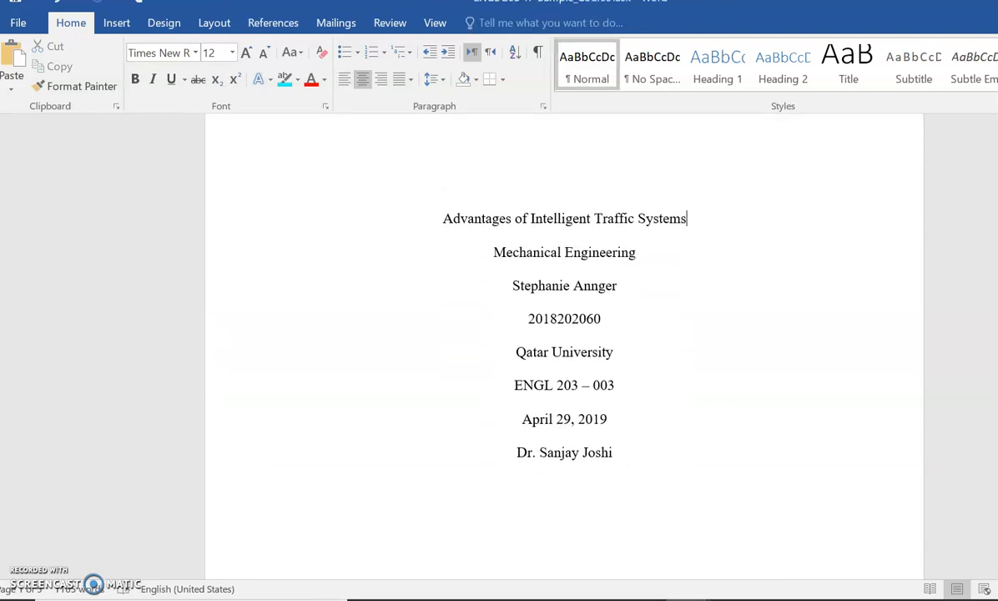
{"action": "left_click_drag", "start_coordinate": [493, 250], "coordinate": [645, 249]}
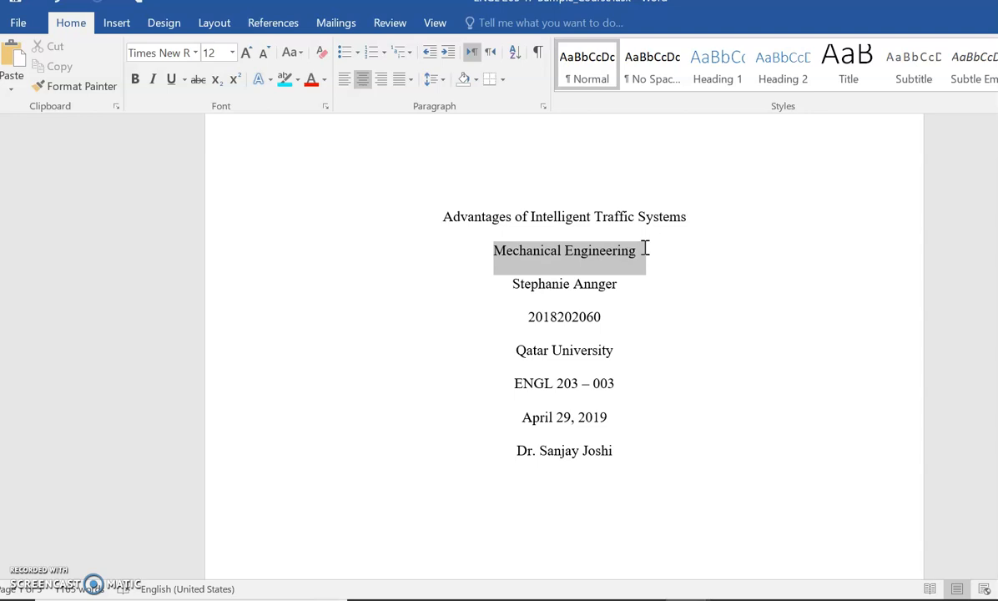
{"action": "left_click", "coordinate": [646, 252]}
{"action": "left_click_drag", "start_coordinate": [440, 219], "coordinate": [707, 221]}
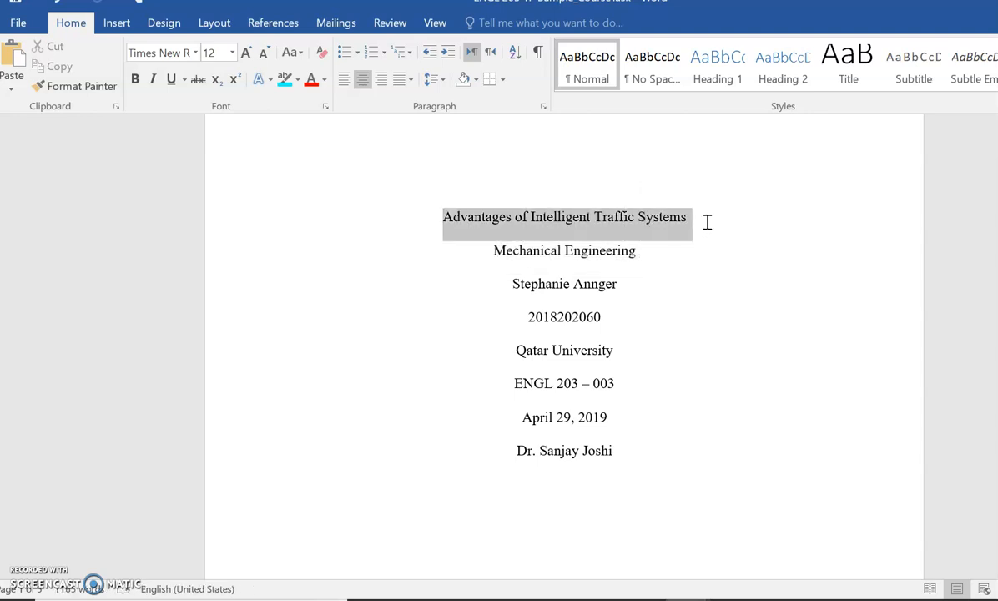
{"action": "left_click", "coordinate": [631, 250]}
{"action": "left_click", "coordinate": [574, 283]}
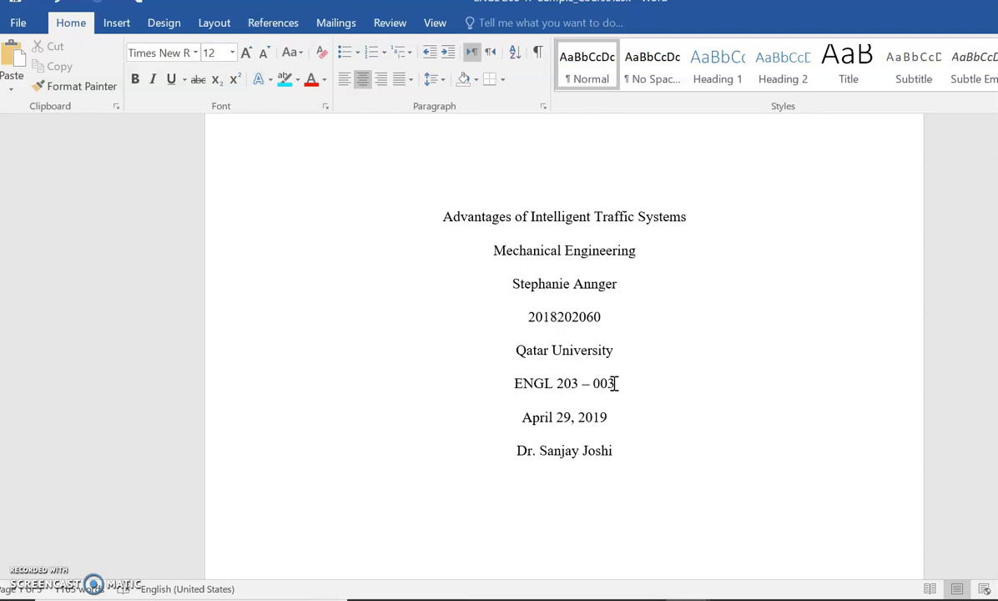
{"action": "left_click_drag", "start_coordinate": [507, 421], "coordinate": [604, 421]}
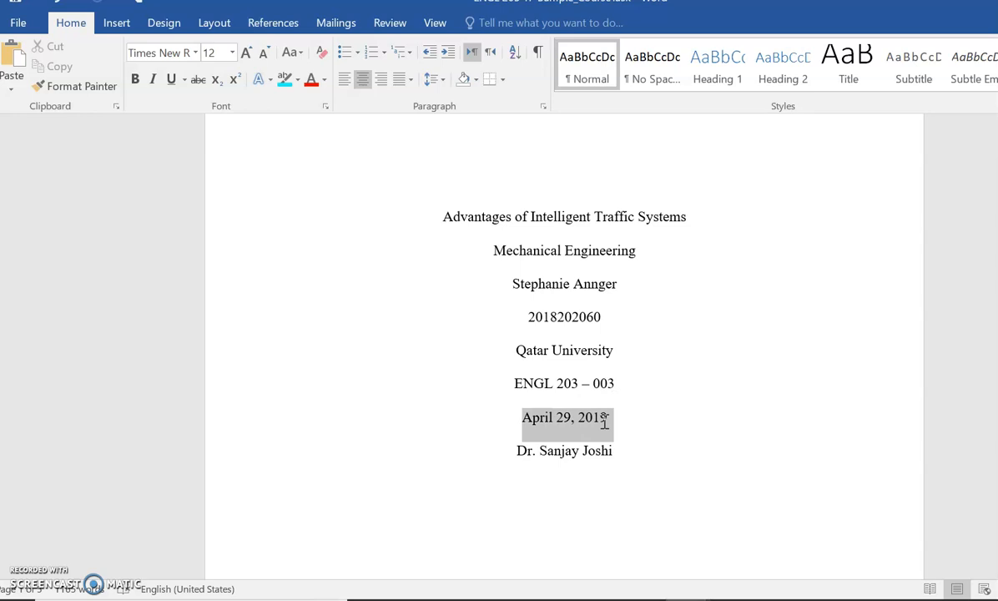
{"action": "left_click_drag", "start_coordinate": [604, 421], "coordinate": [619, 453]}
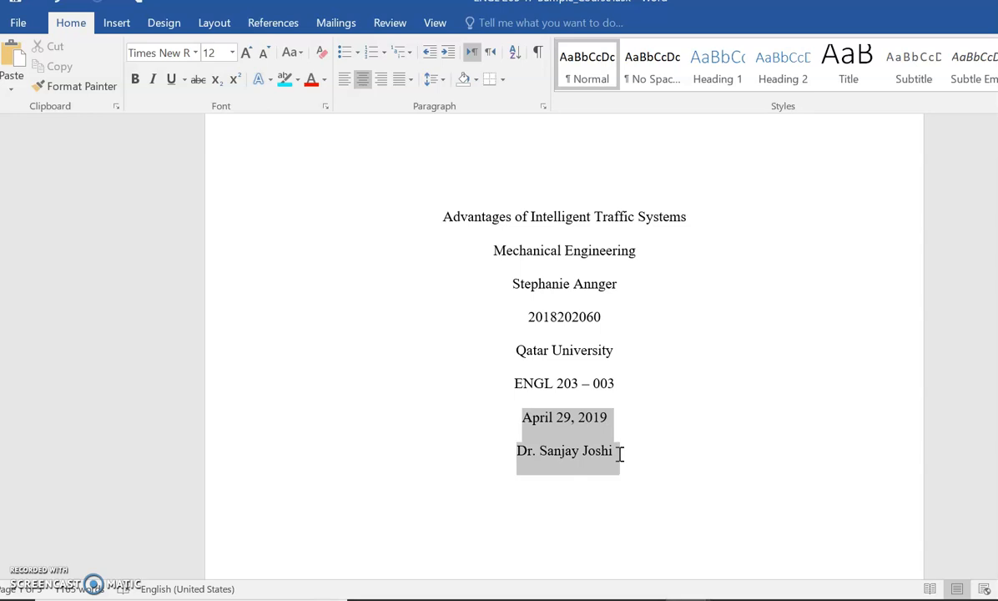
{"action": "left_click", "coordinate": [654, 445]}
- Set the line spacing of all title page lines, from the paper title to the instructor's name, to Double
{"action": "left_click_drag", "start_coordinate": [428, 216], "coordinate": [656, 461]}
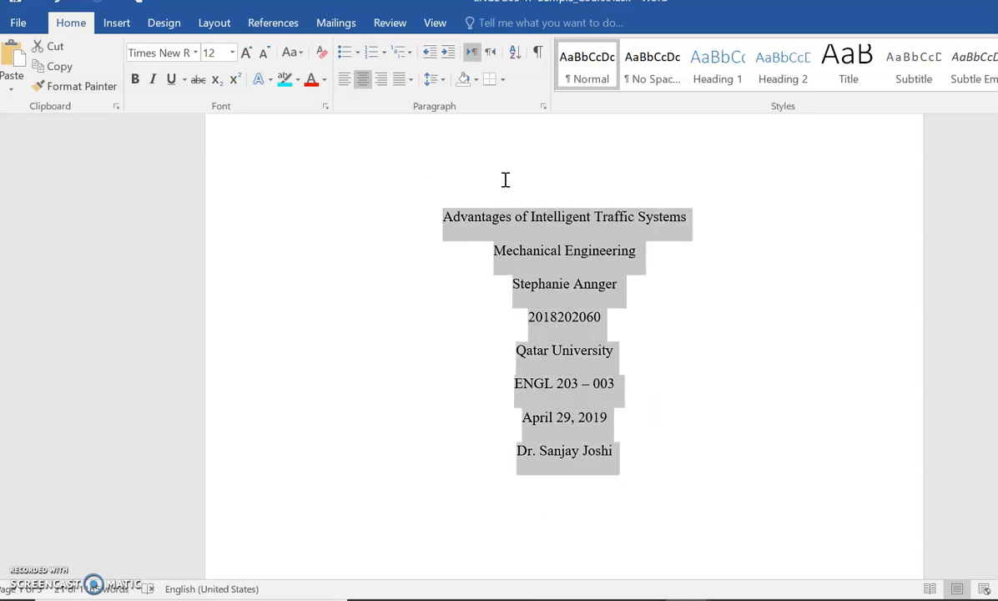
{"action": "left_click", "coordinate": [543, 108]}
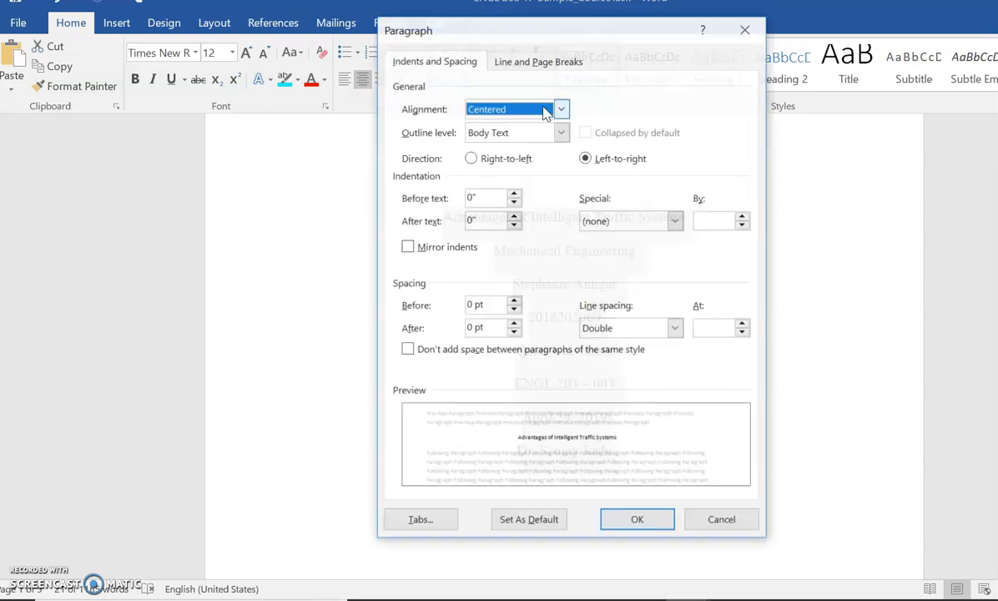
{"action": "left_click", "coordinate": [675, 328]}
{"action": "left_click", "coordinate": [665, 375]}
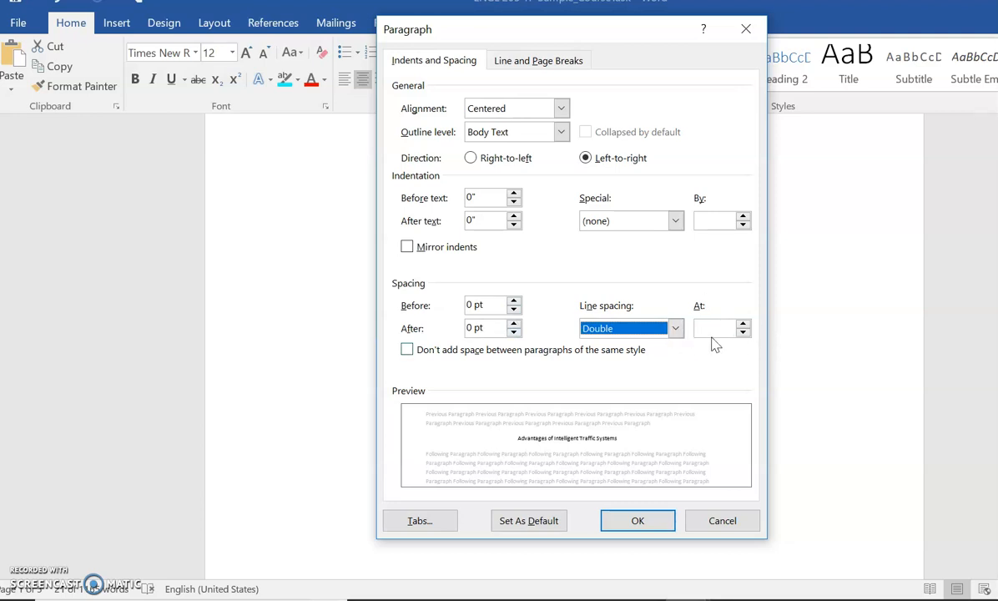
{"action": "left_click", "coordinate": [672, 527]}
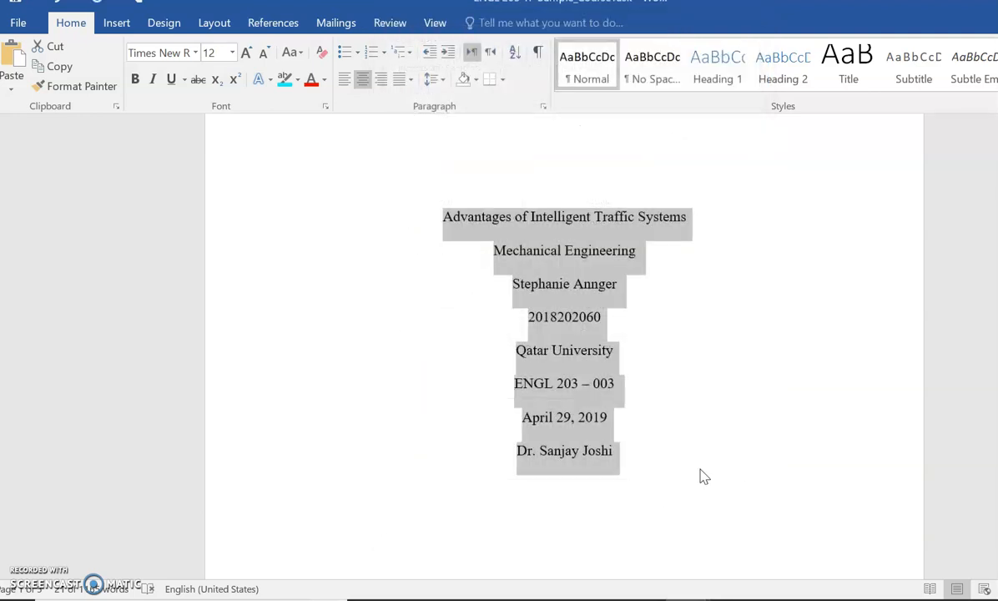
{"action": "left_click", "coordinate": [655, 442]}
- Open the page 2 header to check its running title and Different First Page option against the title page, and leave header editing
{"action": "scroll", "coordinate": [564, 334], "scroll_direction": "up", "scroll_amount": 3}
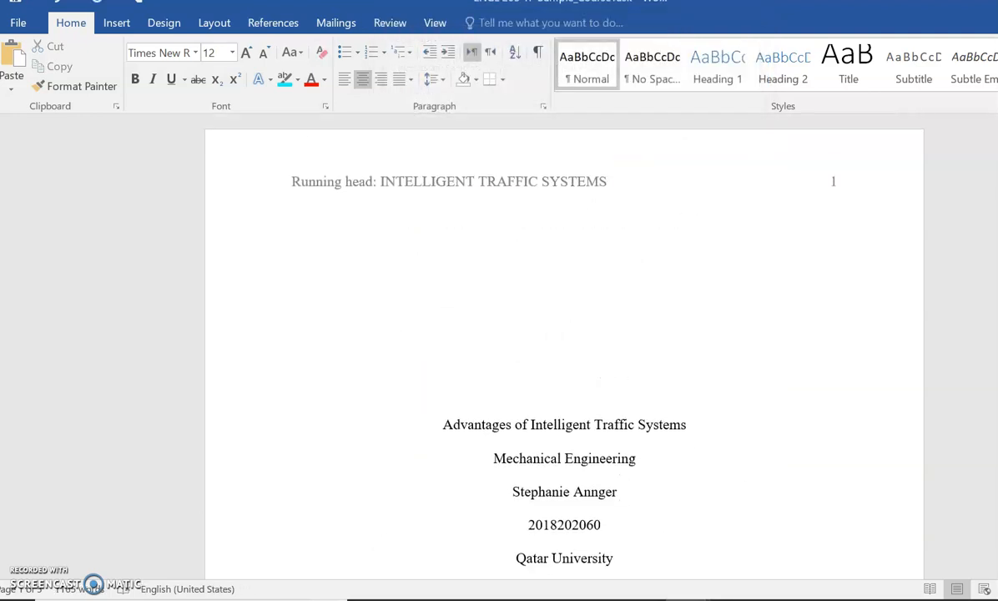
{"action": "scroll", "coordinate": [564, 334], "scroll_direction": "down", "scroll_amount": 8}
{"action": "scroll", "coordinate": [564, 334], "scroll_direction": "down", "scroll_amount": 3}
{"action": "scroll", "coordinate": [564, 334], "scroll_direction": "up", "scroll_amount": 10}
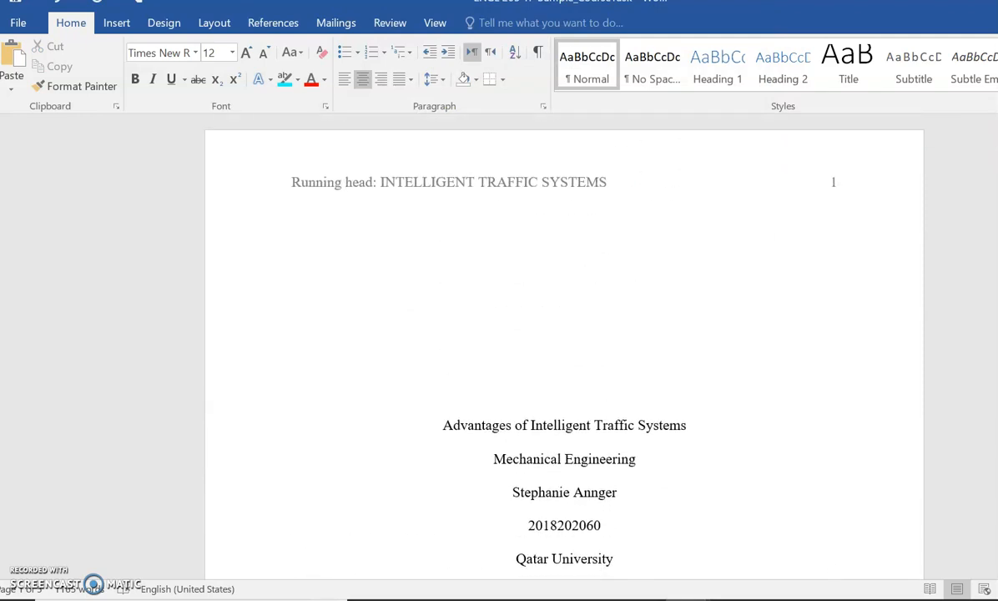
{"action": "scroll", "coordinate": [564, 333], "scroll_direction": "down", "scroll_amount": 10}
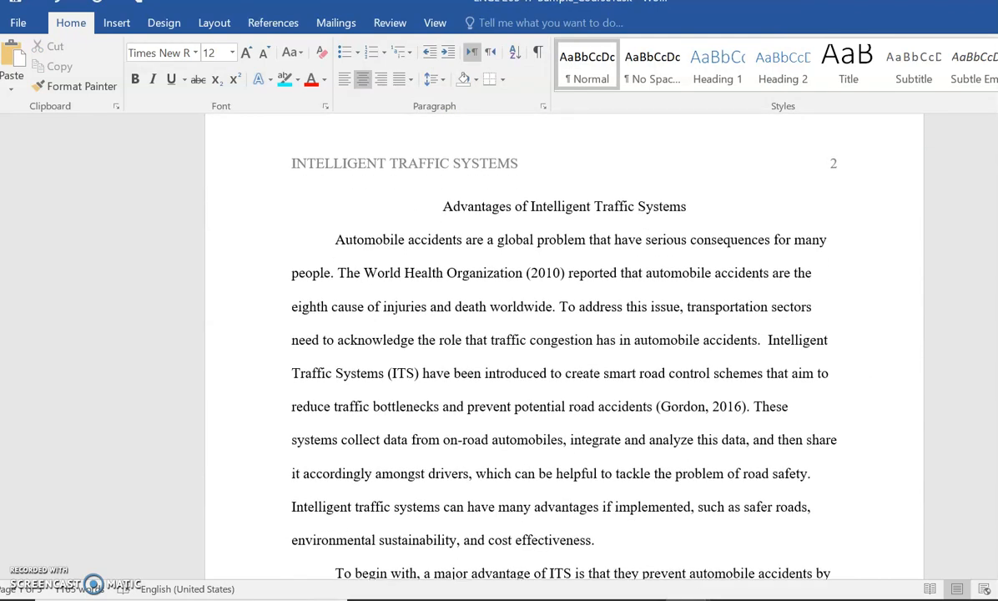
{"action": "scroll", "coordinate": [564, 350], "scroll_direction": "down", "scroll_amount": 1}
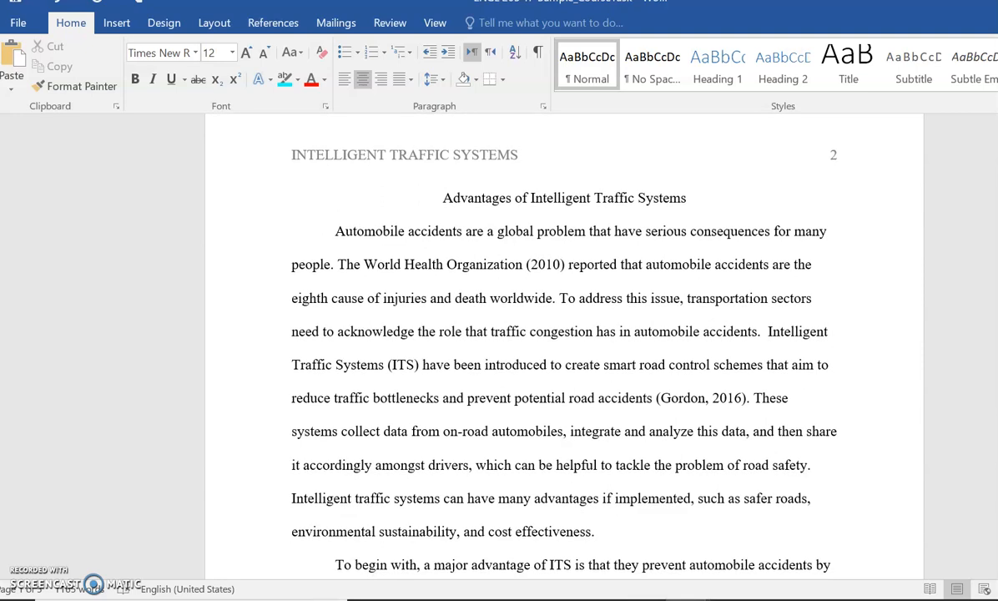
{"action": "double_click", "coordinate": [504, 155]}
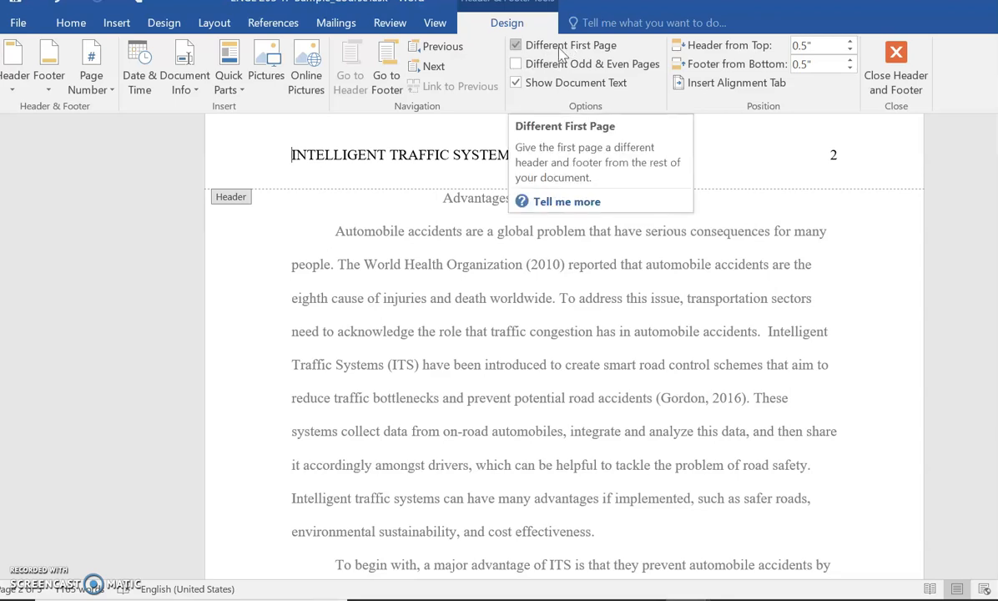
{"action": "scroll", "coordinate": [564, 351], "scroll_direction": "up", "scroll_amount": 10}
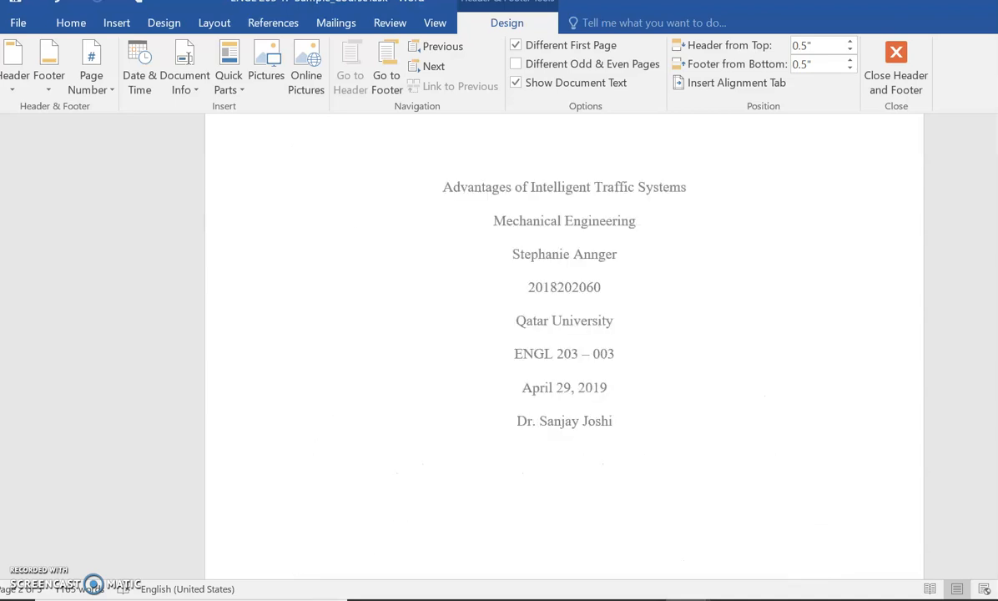
{"action": "scroll", "coordinate": [564, 350], "scroll_direction": "down", "scroll_amount": 10}
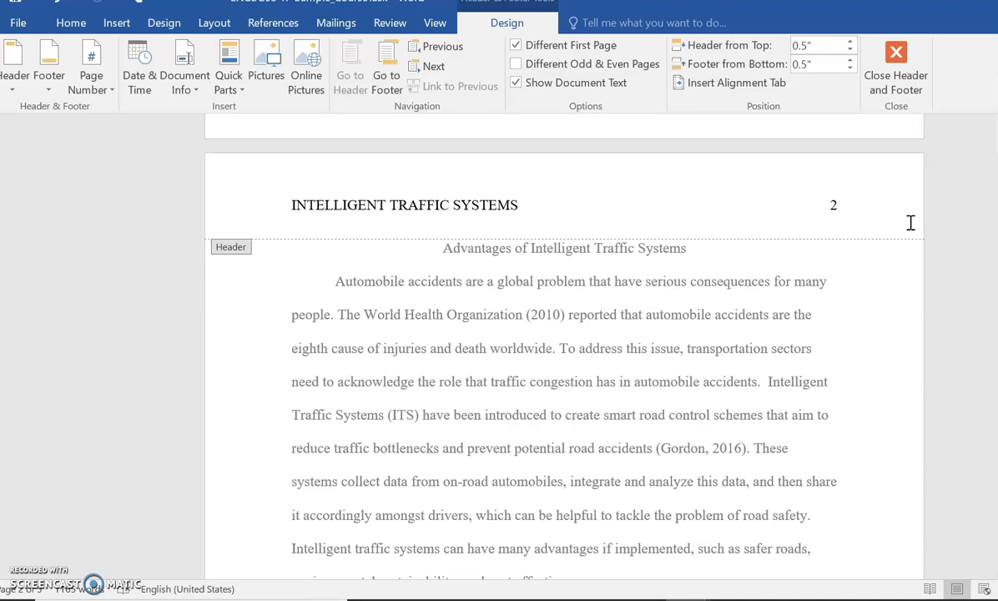
{"action": "double_click", "coordinate": [825, 292]}
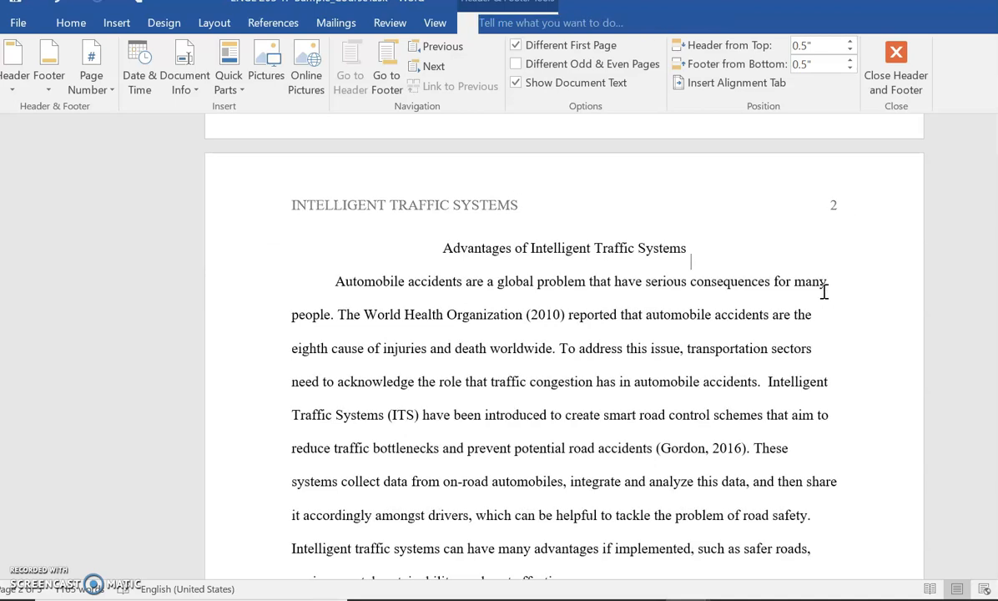
- Examine the paper title above the first body paragraph on page 2
{"action": "scroll", "coordinate": [564, 334], "scroll_direction": "down", "scroll_amount": 3}
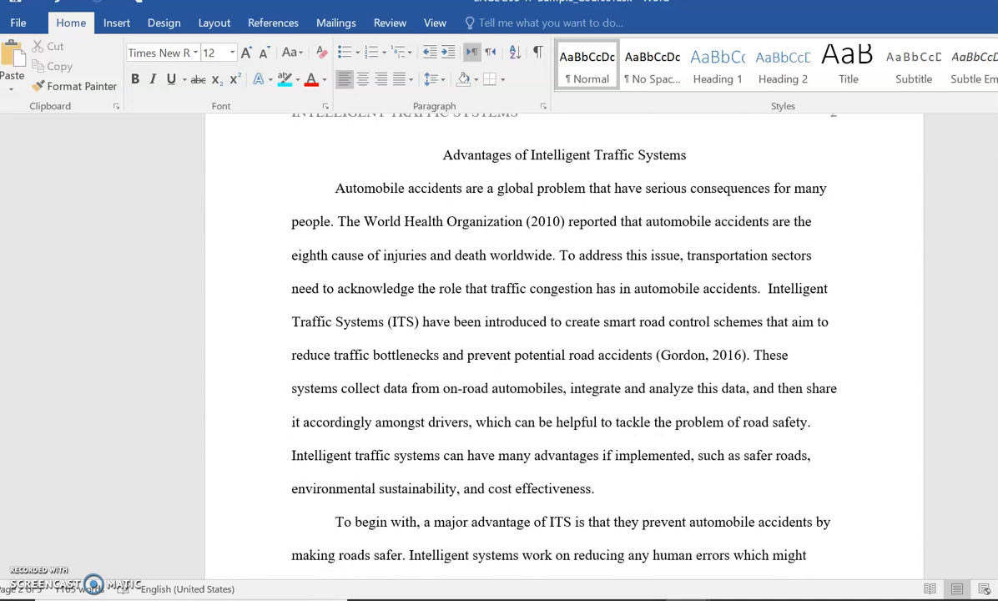
{"action": "left_click_drag", "start_coordinate": [445, 154], "coordinate": [676, 165]}
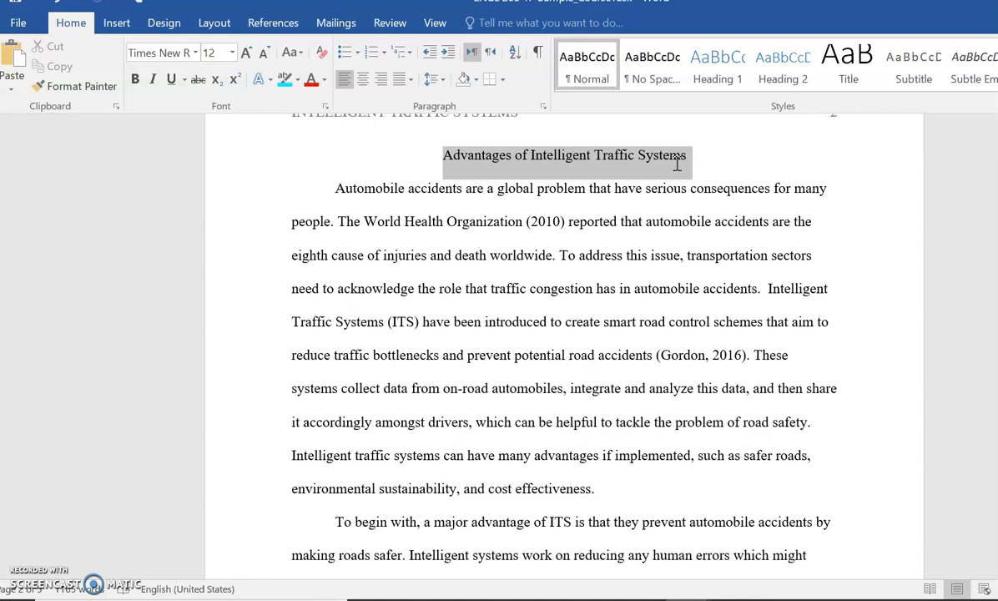
{"action": "left_click", "coordinate": [685, 157]}
{"action": "scroll", "coordinate": [564, 334], "scroll_direction": "up", "scroll_amount": 10}
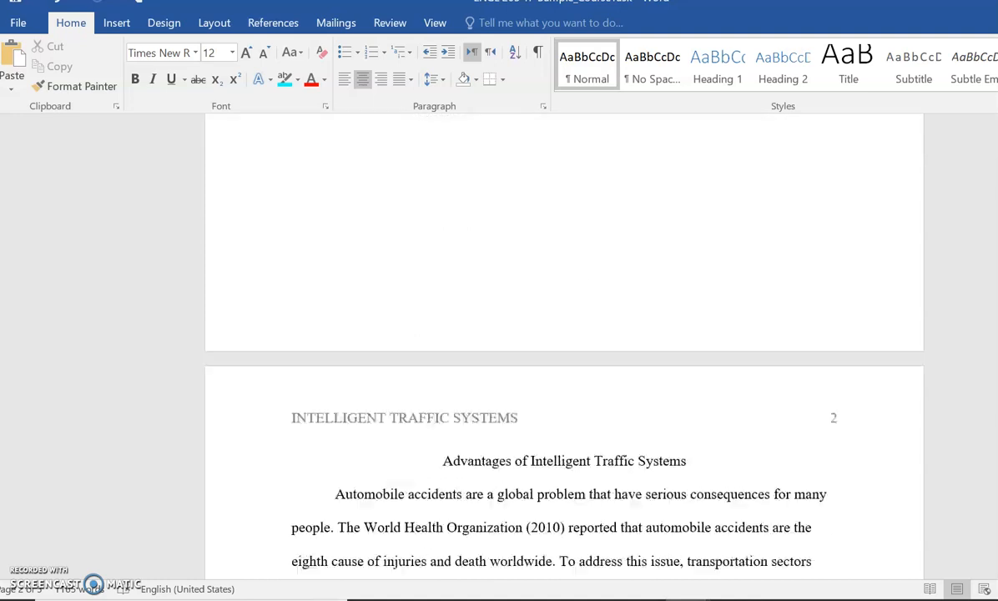
{"action": "scroll", "coordinate": [564, 333], "scroll_direction": "down", "scroll_amount": 8}
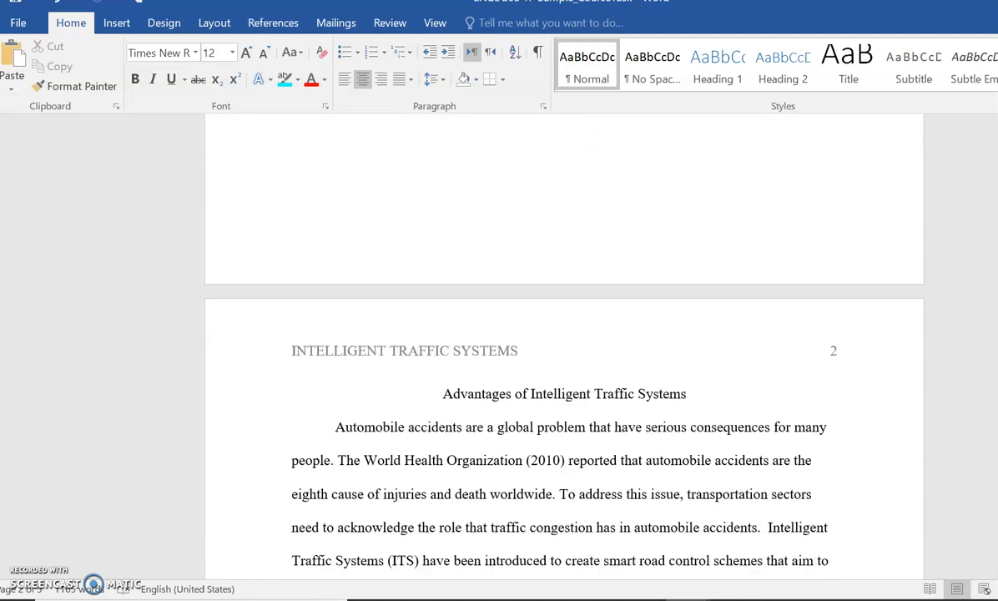
- Try left and right alignment on the paper title above the body text and return it to centered
{"action": "left_click_drag", "start_coordinate": [443, 149], "coordinate": [680, 154]}
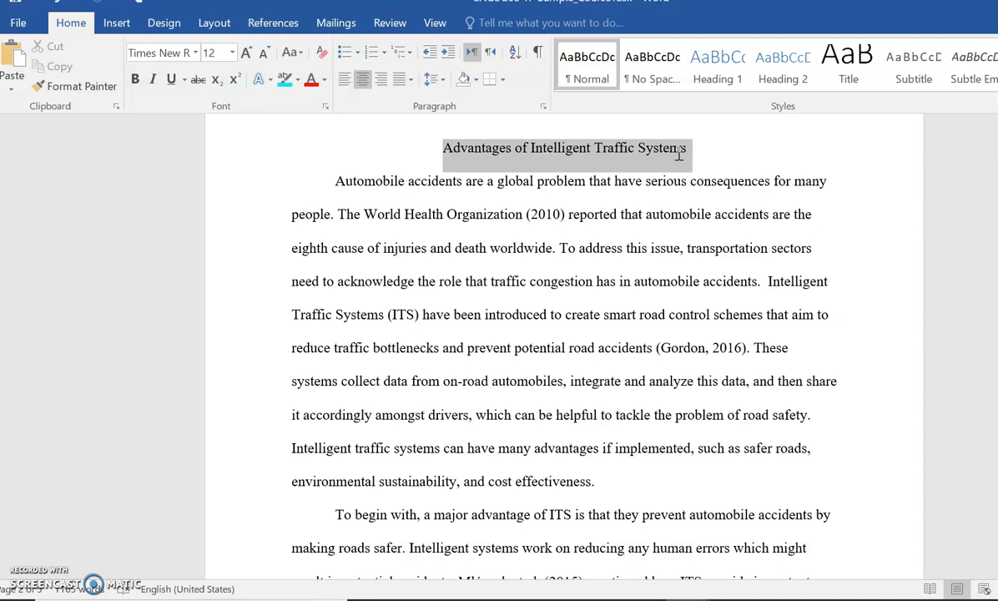
{"action": "left_click", "coordinate": [345, 82]}
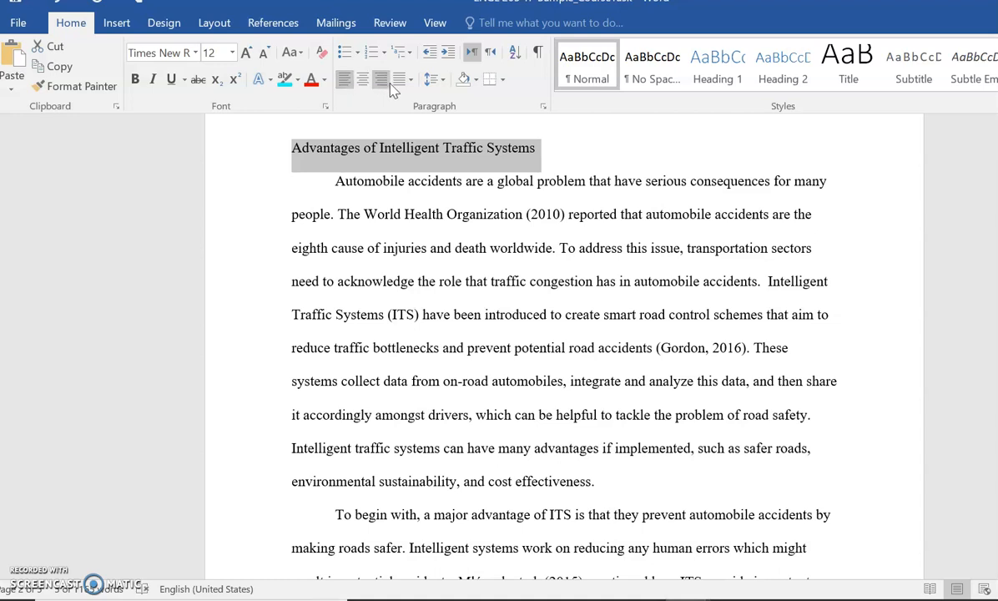
{"action": "left_click", "coordinate": [381, 81]}
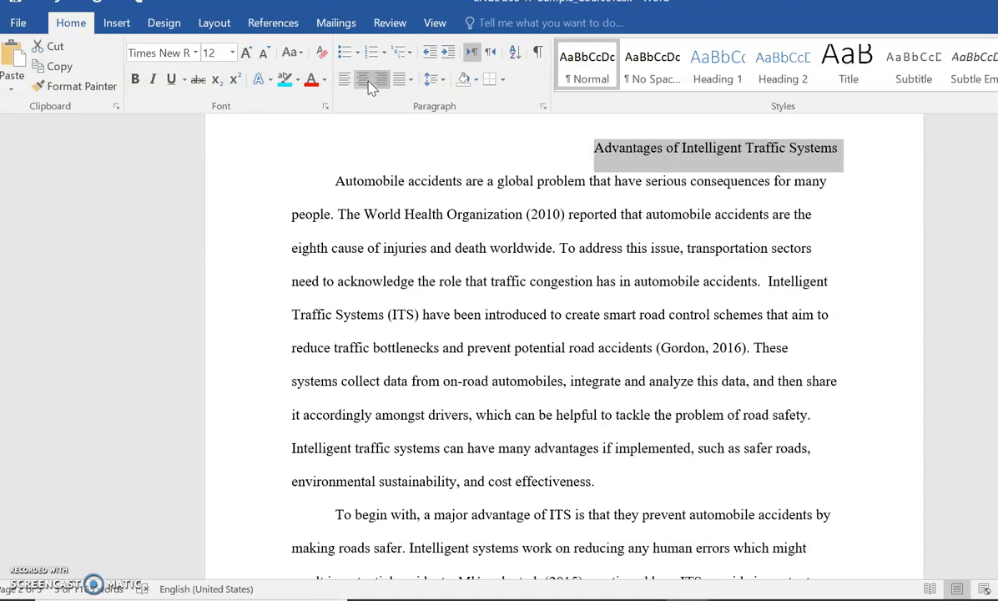
{"action": "left_click", "coordinate": [365, 81]}
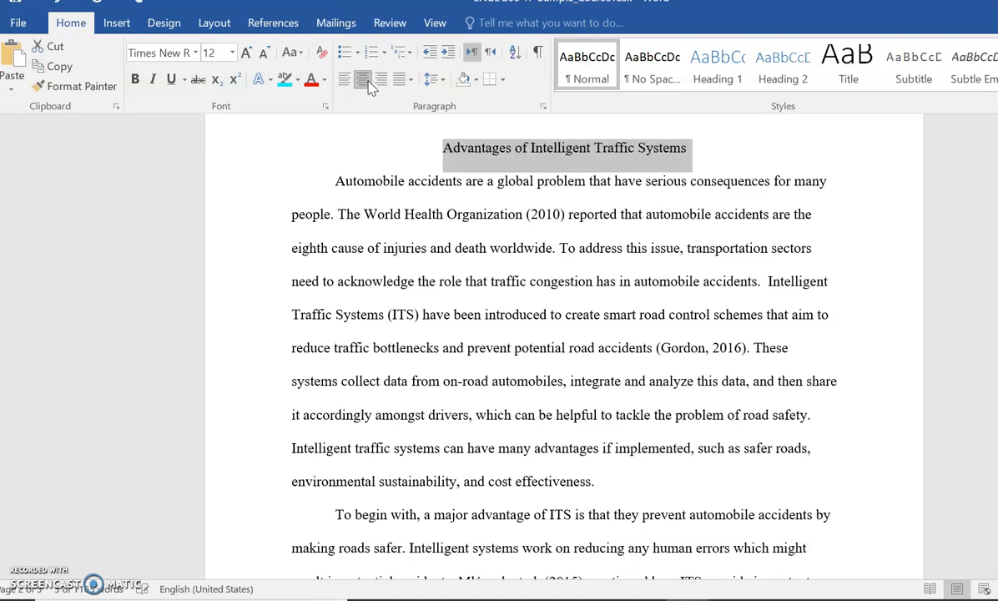
{"action": "left_click", "coordinate": [573, 155]}
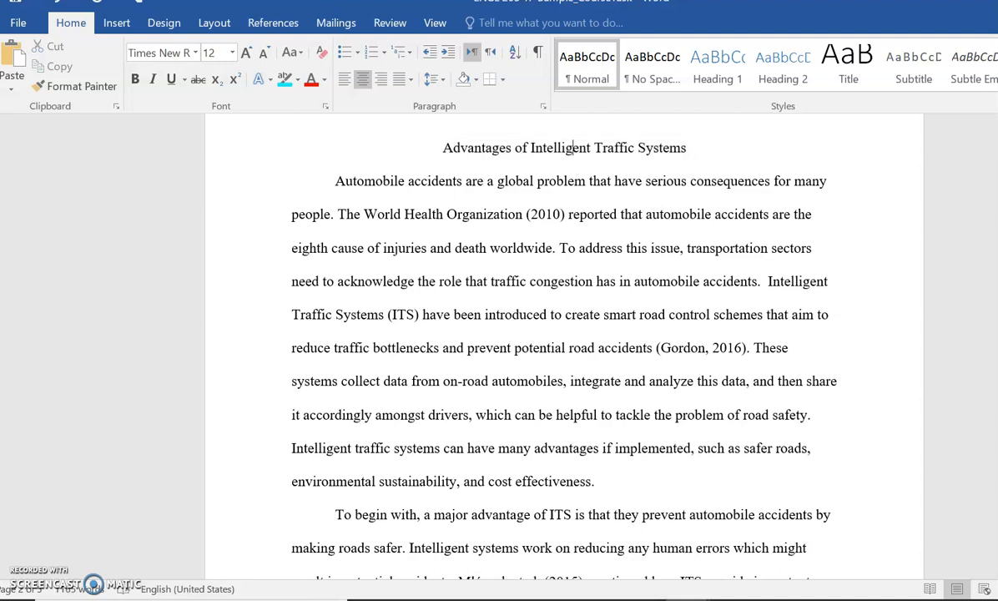
- Re-create the first body paragraph on a new line below the title, left-aligned with an indented first line
{"action": "scroll", "coordinate": [339, 275], "scroll_direction": "down", "scroll_amount": 1}
{"action": "scroll", "coordinate": [339, 276], "scroll_direction": "up", "scroll_amount": 3}
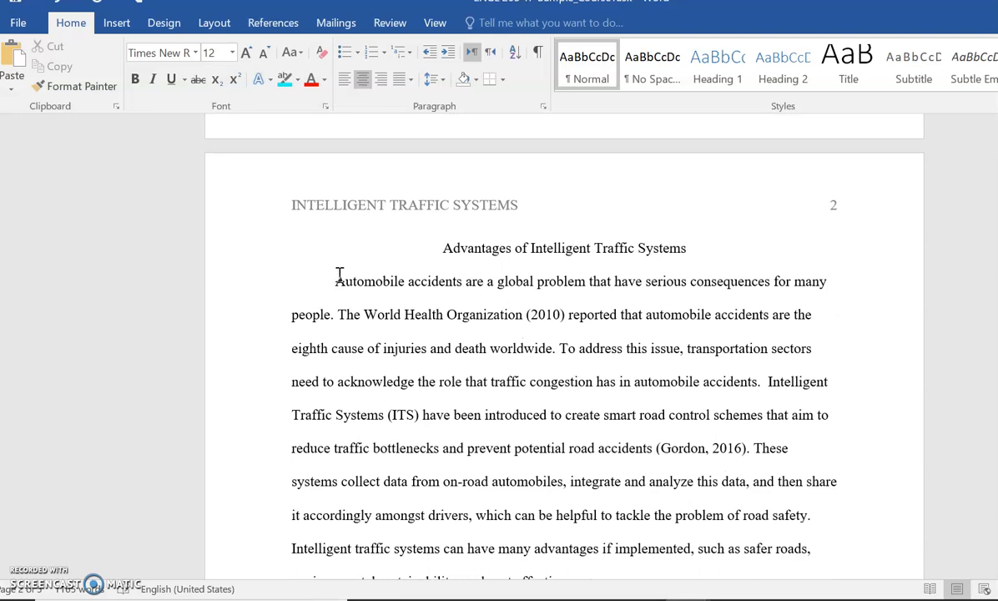
{"action": "left_click", "coordinate": [334, 278]}
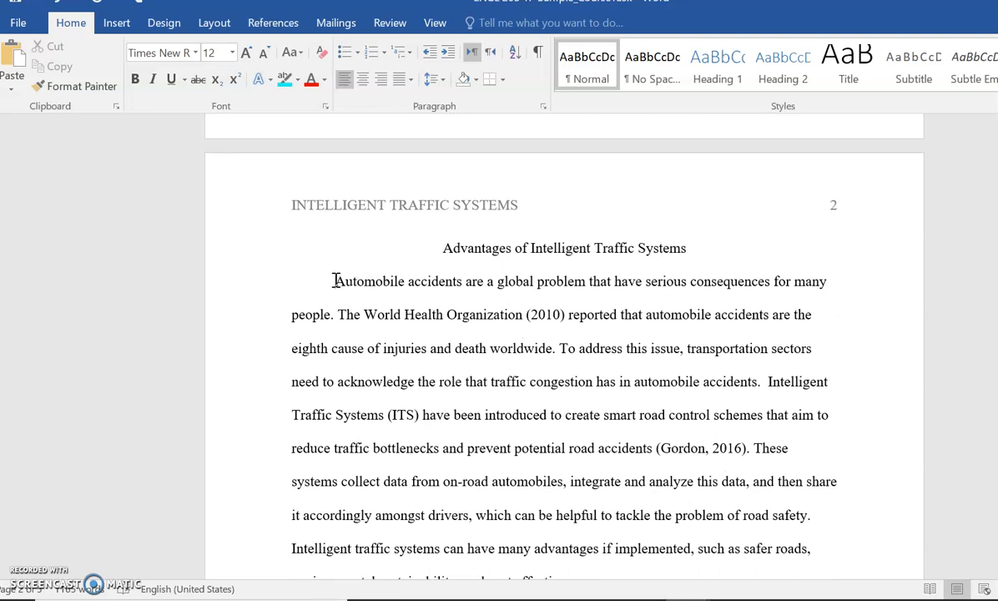
{"action": "key", "text": "BackSpace"}
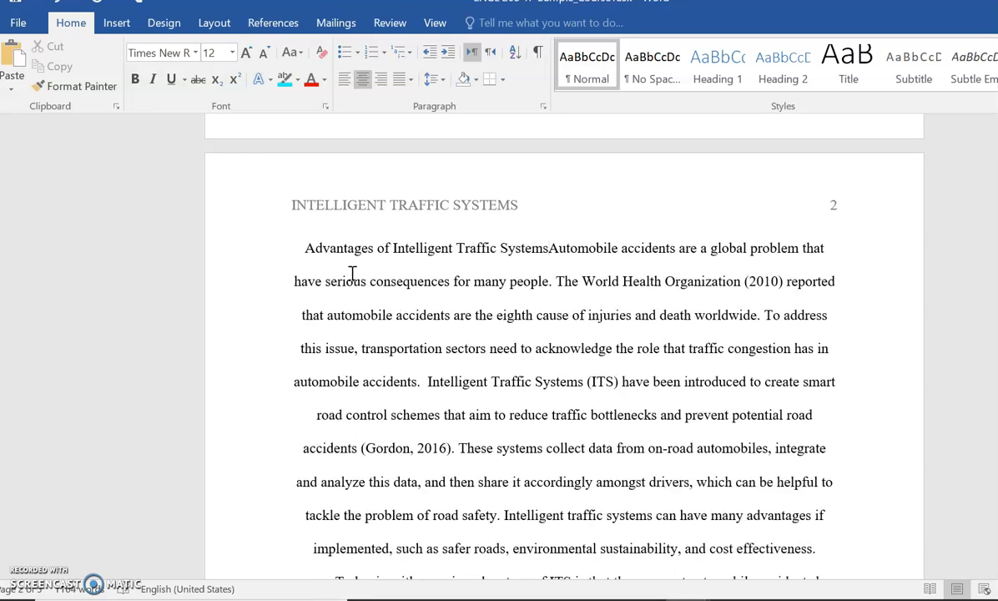
{"action": "key", "text": "Return"}
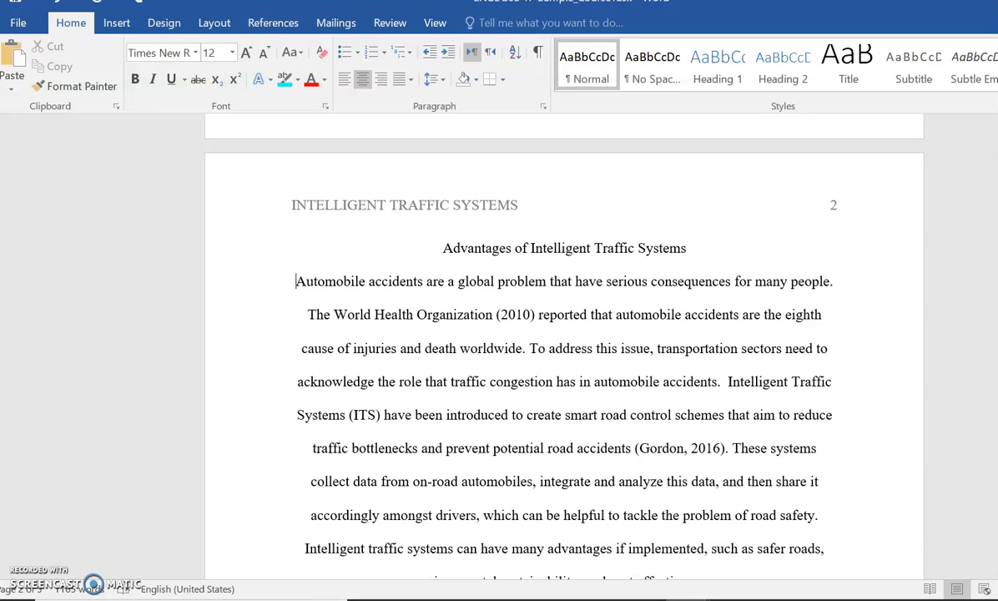
{"action": "left_click", "coordinate": [350, 84]}
{"action": "key", "text": "Tab"}
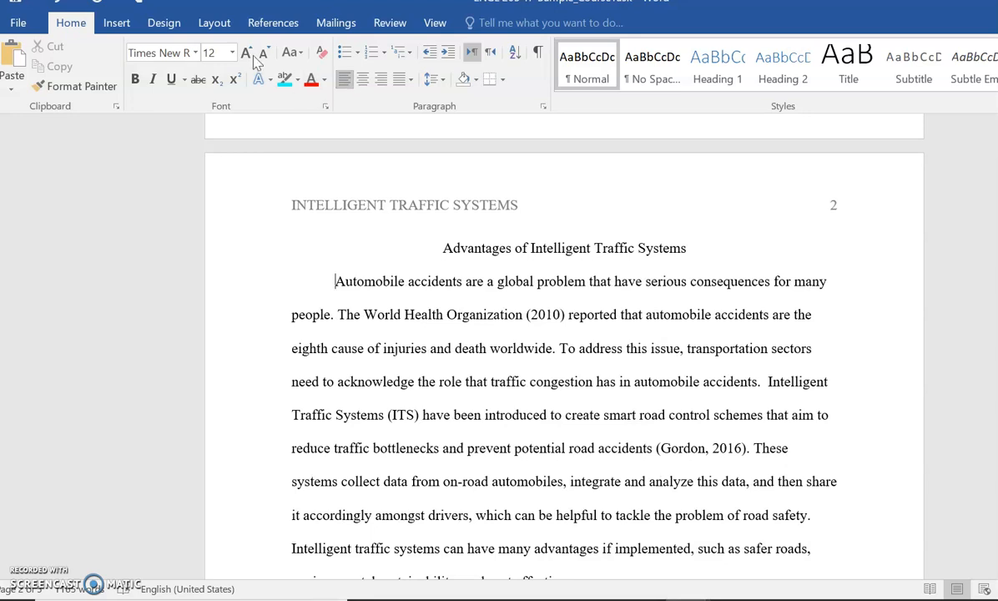
- Show the ruler in the document window to check the first-line indent of the body paragraphs
{"action": "left_click", "coordinate": [208, 23]}
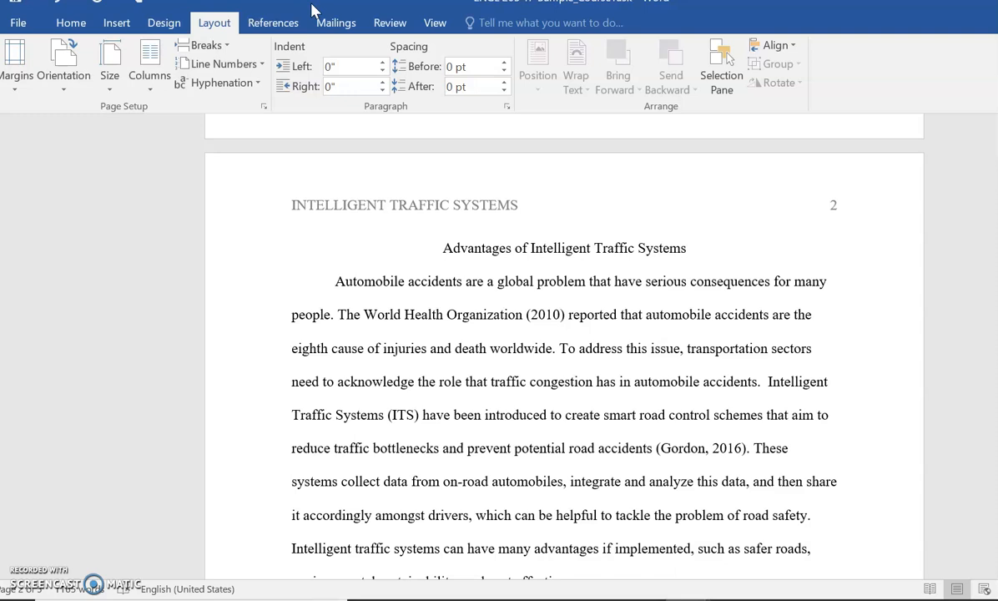
{"action": "left_click", "coordinate": [433, 23]}
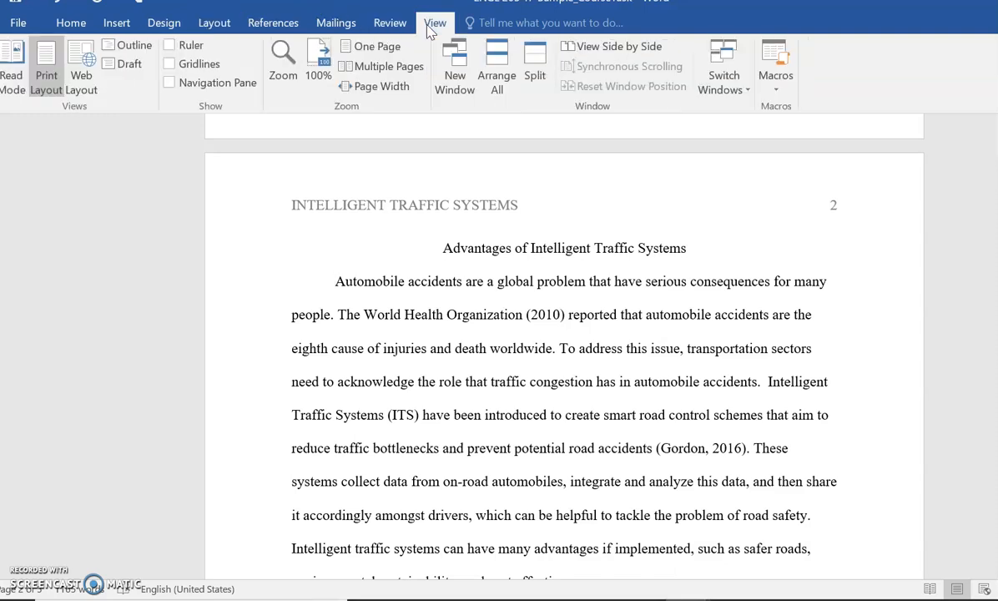
{"action": "left_click", "coordinate": [170, 45]}
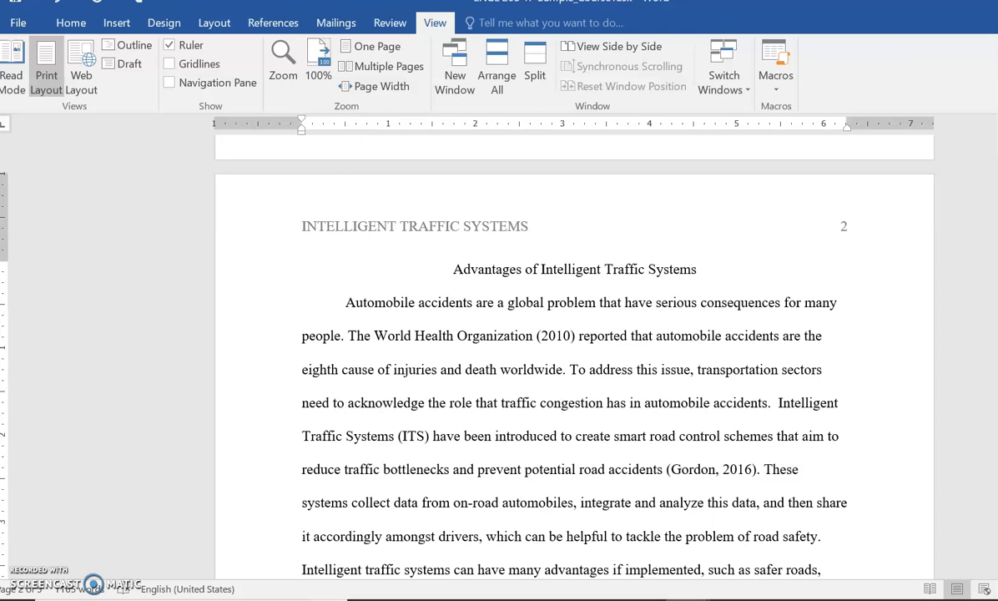
{"action": "scroll", "coordinate": [574, 351], "scroll_direction": "down", "scroll_amount": 3}
{"action": "scroll", "coordinate": [574, 351], "scroll_direction": "up", "scroll_amount": 1}
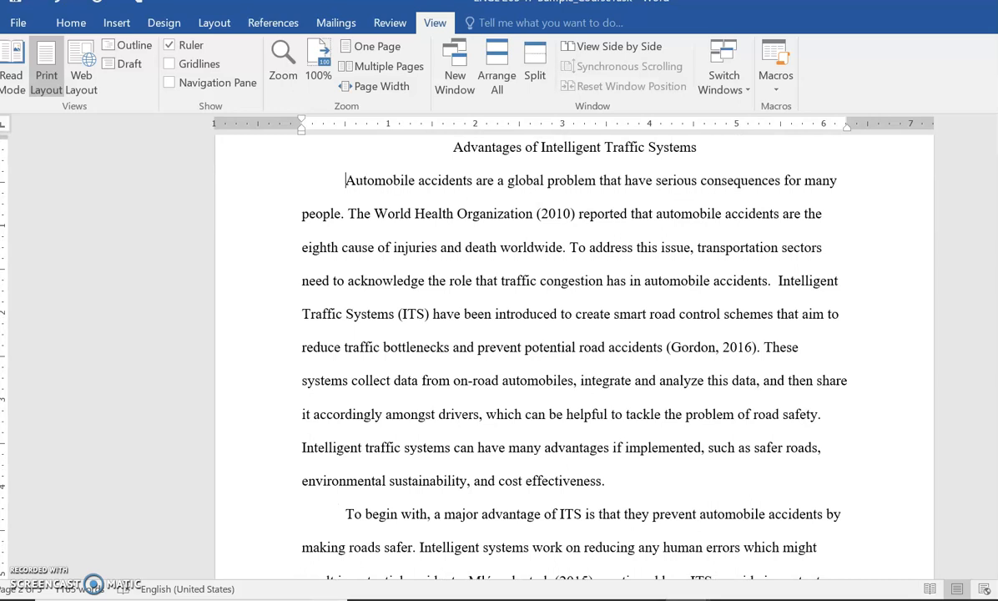
{"action": "scroll", "coordinate": [574, 350], "scroll_direction": "up", "scroll_amount": 1}
{"action": "scroll", "coordinate": [574, 350], "scroll_direction": "down", "scroll_amount": 3}
{"action": "scroll", "coordinate": [574, 350], "scroll_direction": "up", "scroll_amount": 2}
{"action": "left_click_drag", "start_coordinate": [444, 154], "coordinate": [874, 539]}
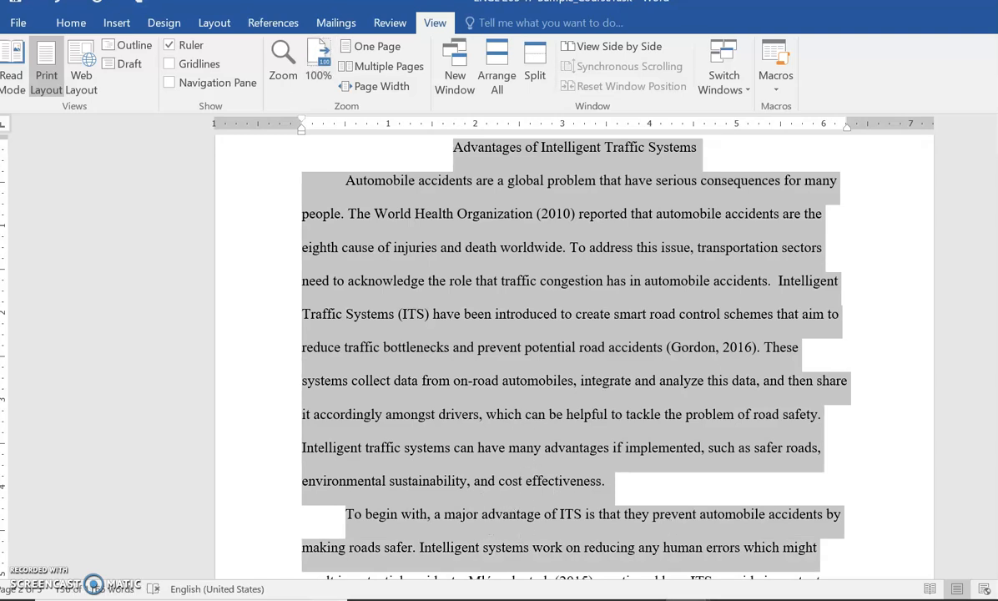
{"action": "scroll", "coordinate": [574, 351], "scroll_direction": "down", "scroll_amount": 20}
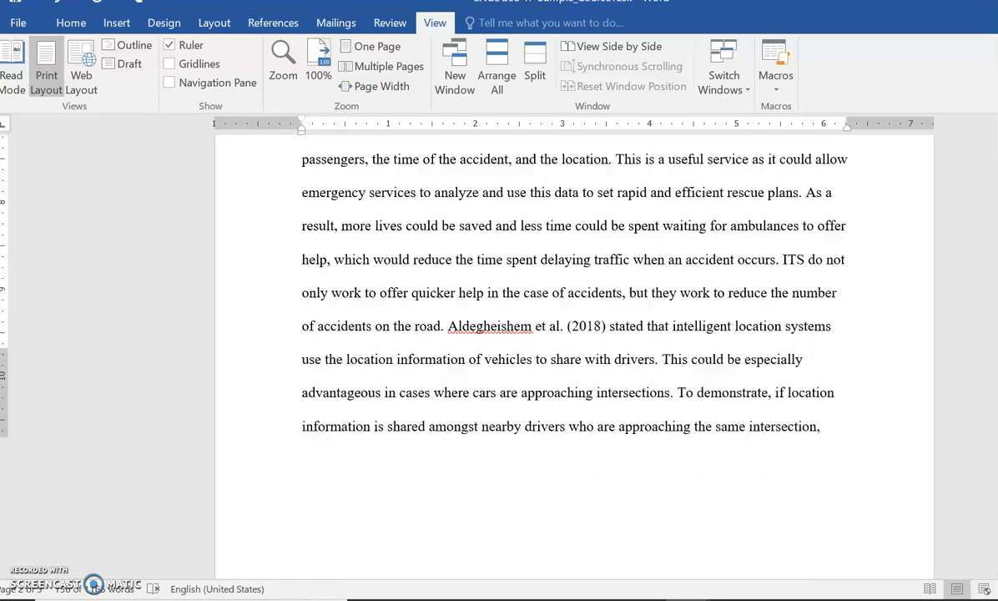
{"action": "scroll", "coordinate": [574, 350], "scroll_direction": "up", "scroll_amount": 20}
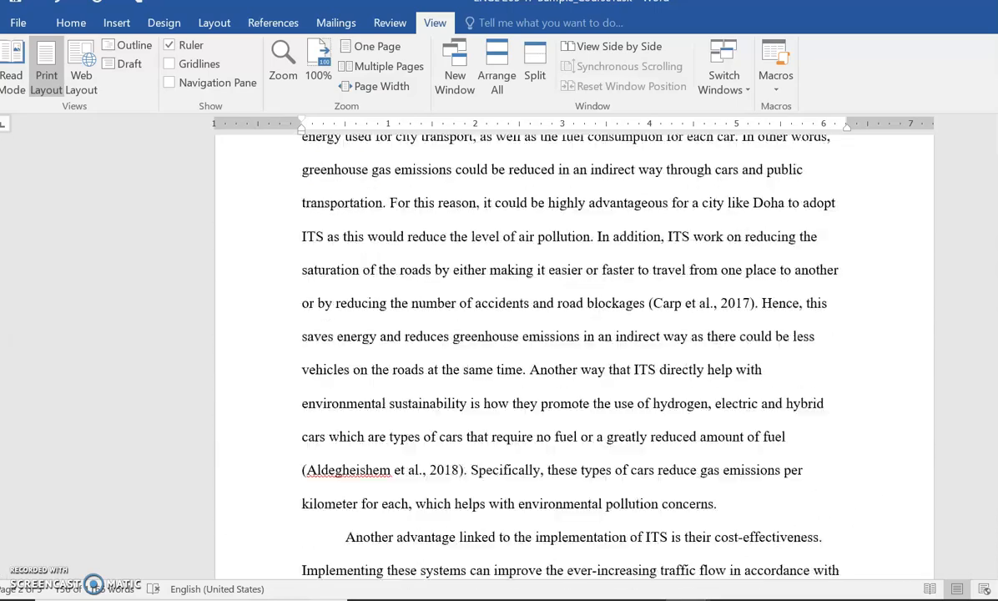
{"action": "scroll", "coordinate": [574, 351], "scroll_direction": "down", "scroll_amount": 3}
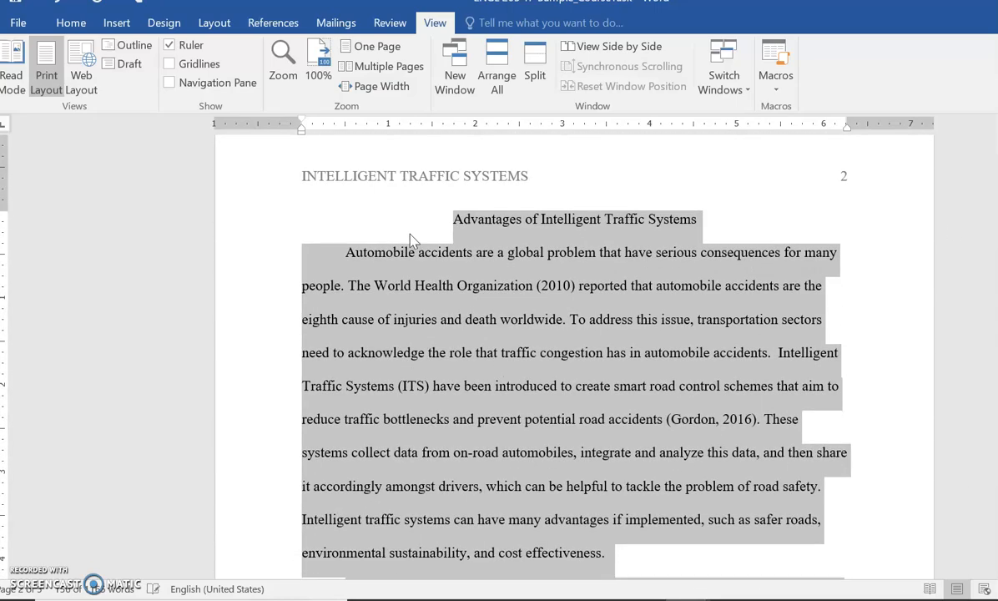
{"action": "left_click", "coordinate": [455, 219]}
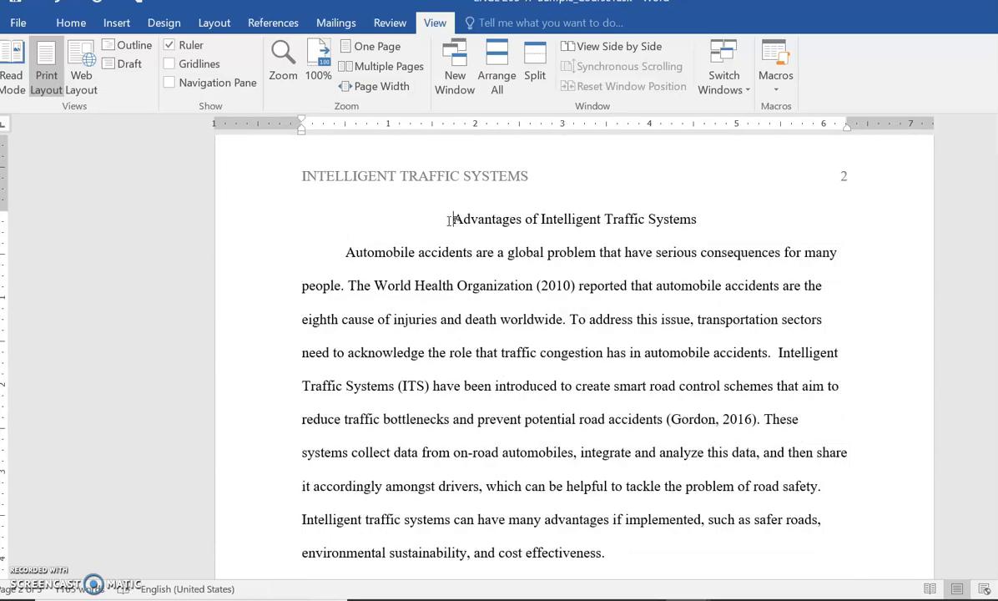
- Set the line spacing to Double for all text from the page 2 title through the word count line
{"action": "left_click_drag", "start_coordinate": [455, 219], "coordinate": [853, 307]}
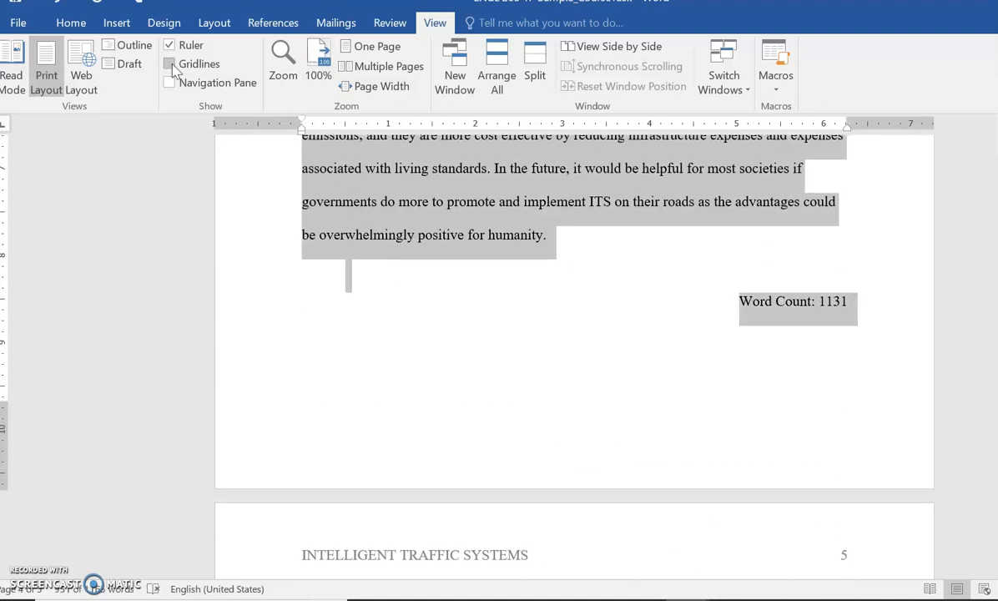
{"action": "left_click", "coordinate": [77, 24]}
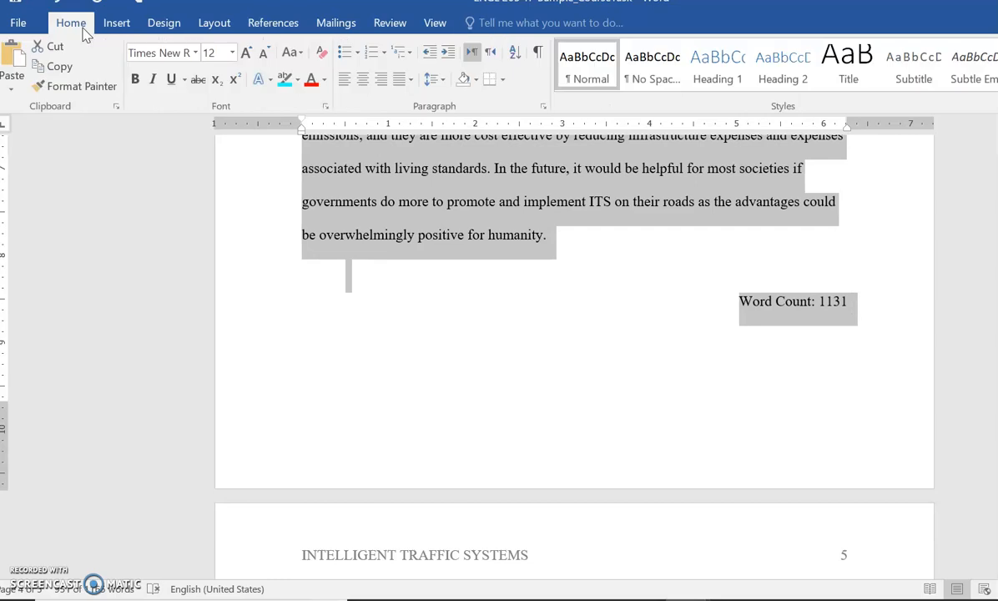
{"action": "left_click", "coordinate": [542, 107]}
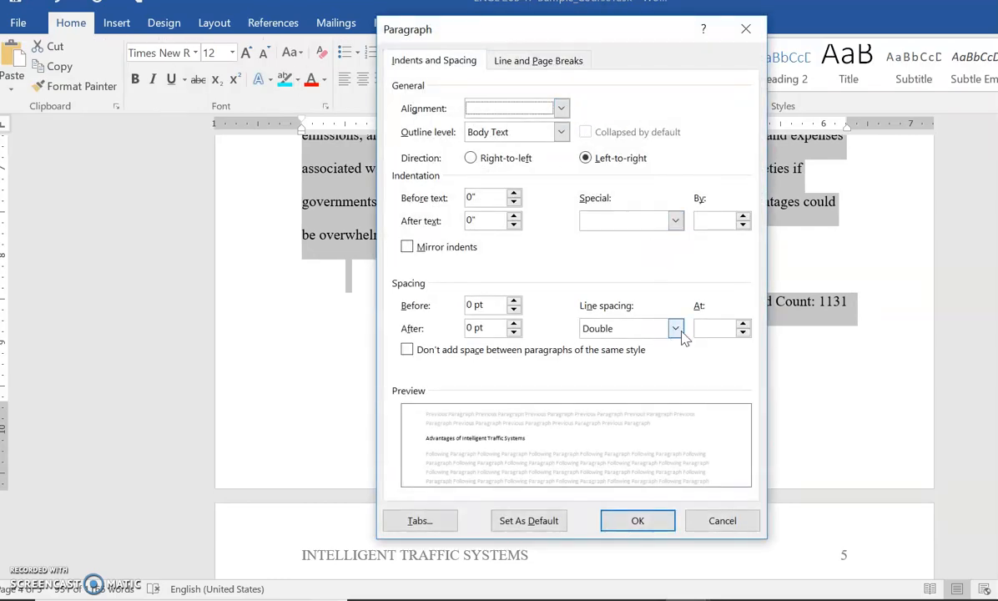
{"action": "left_click", "coordinate": [675, 329]}
{"action": "left_click", "coordinate": [598, 371]}
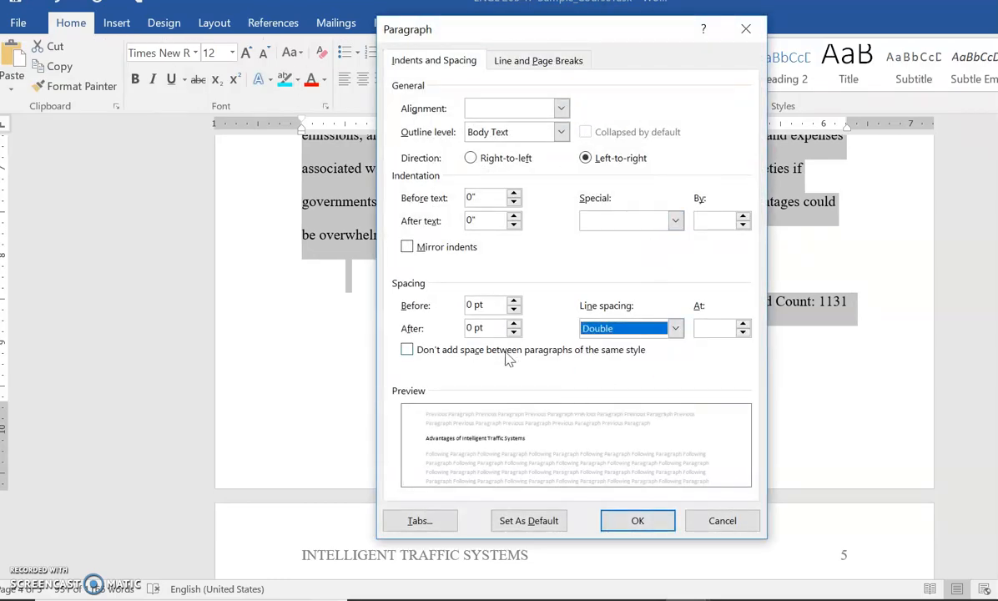
- Set the spacing before and after the selected body paragraphs to 0 pt and apply the paragraph settings
{"action": "left_click", "coordinate": [514, 332]}
{"action": "left_click", "coordinate": [514, 323]}
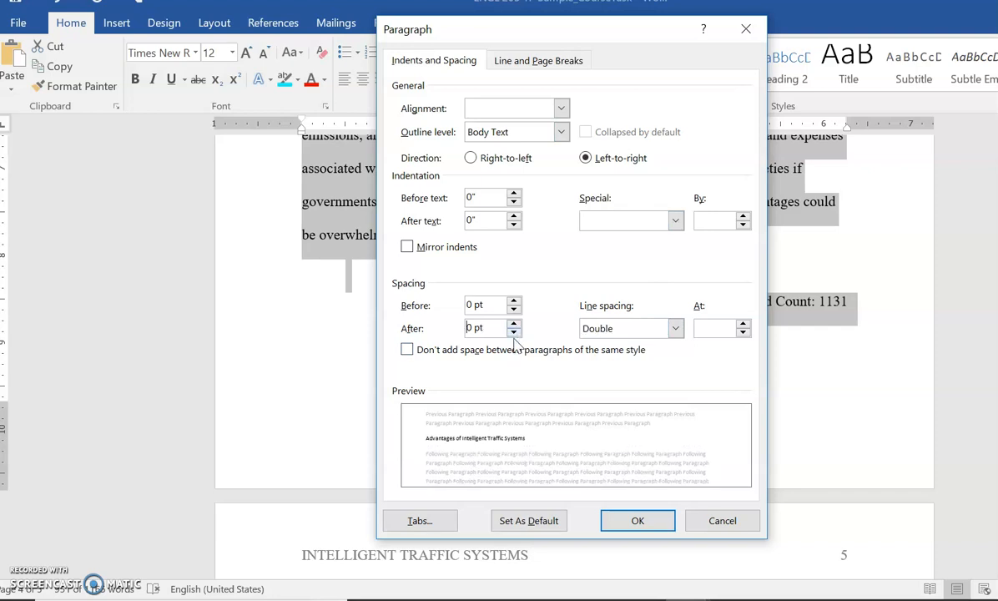
{"action": "left_click", "coordinate": [514, 312]}
{"action": "left_click", "coordinate": [515, 301]}
{"action": "left_click", "coordinate": [514, 301]}
{"action": "left_click", "coordinate": [639, 519]}
{"action": "left_click", "coordinate": [346, 367]}
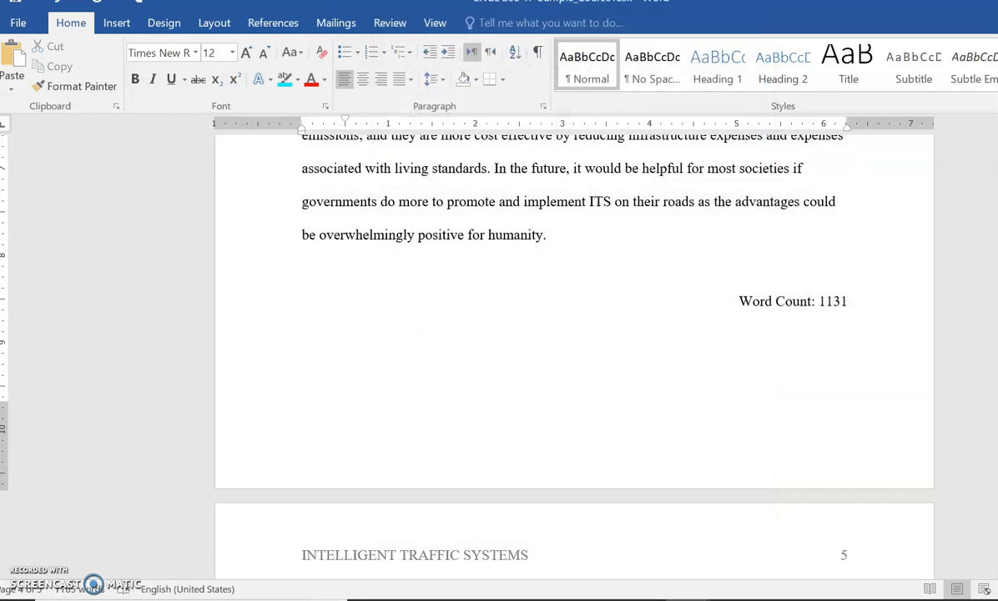
- Insert an empty line between the first and second body paragraphs on page 2 and remove it again
{"action": "scroll", "coordinate": [345, 367], "scroll_direction": "up", "scroll_amount": 3}
{"action": "scroll", "coordinate": [574, 350], "scroll_direction": "up", "scroll_amount": 5}
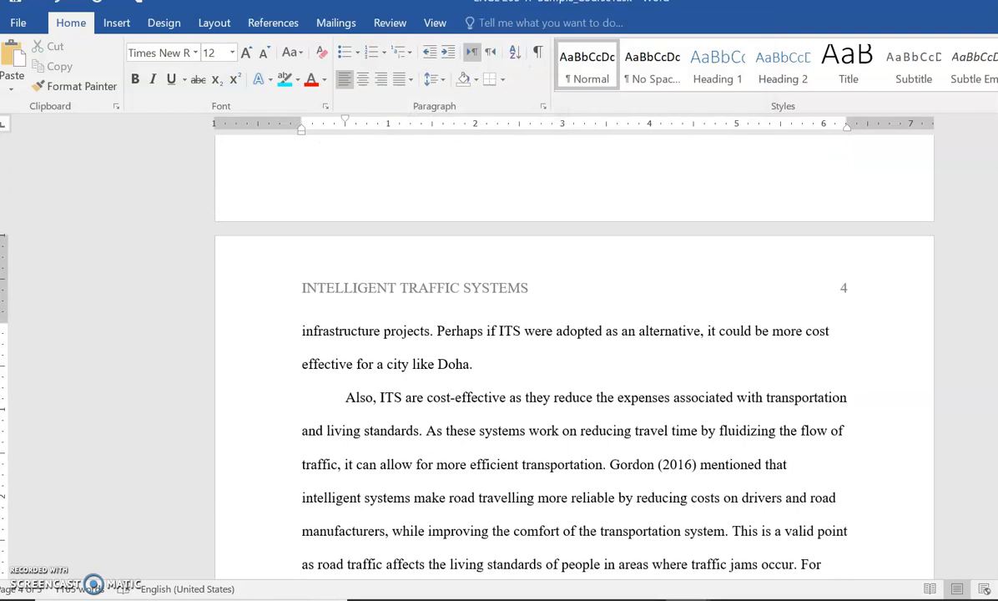
{"action": "scroll", "coordinate": [574, 350], "scroll_direction": "up", "scroll_amount": 10}
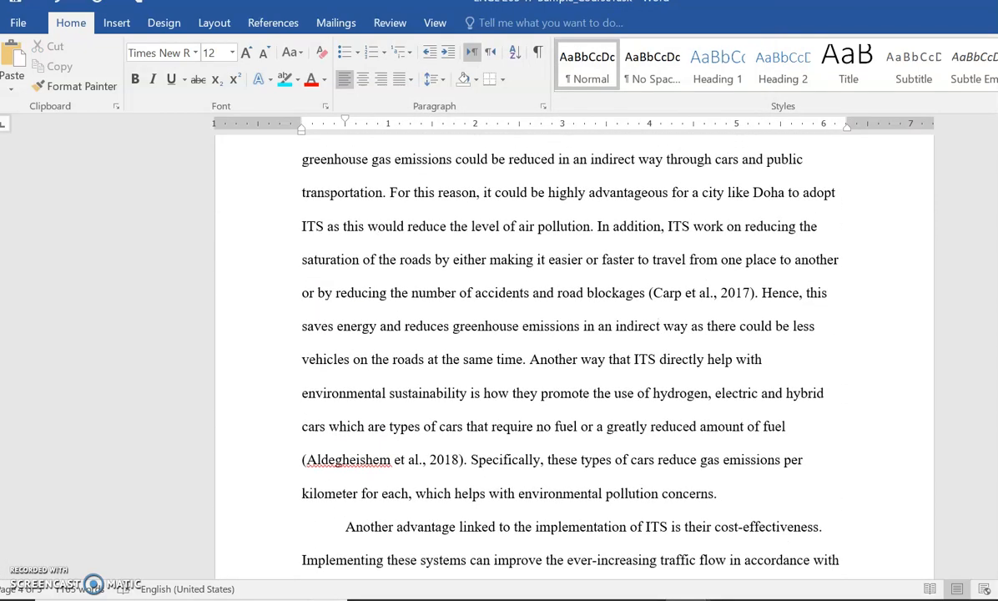
{"action": "scroll", "coordinate": [574, 350], "scroll_direction": "up", "scroll_amount": 10}
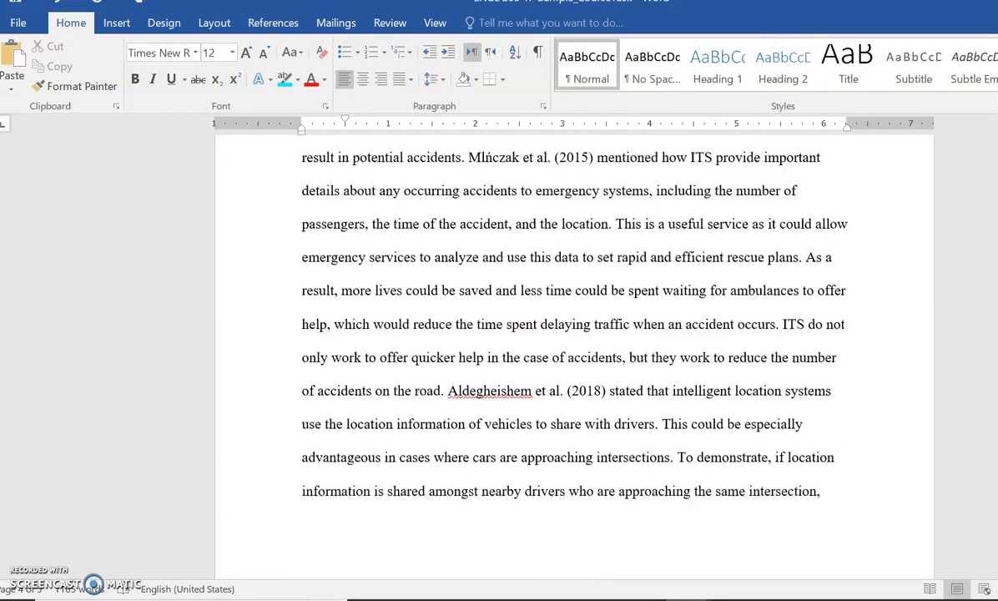
{"action": "scroll", "coordinate": [574, 350], "scroll_direction": "up", "scroll_amount": 5}
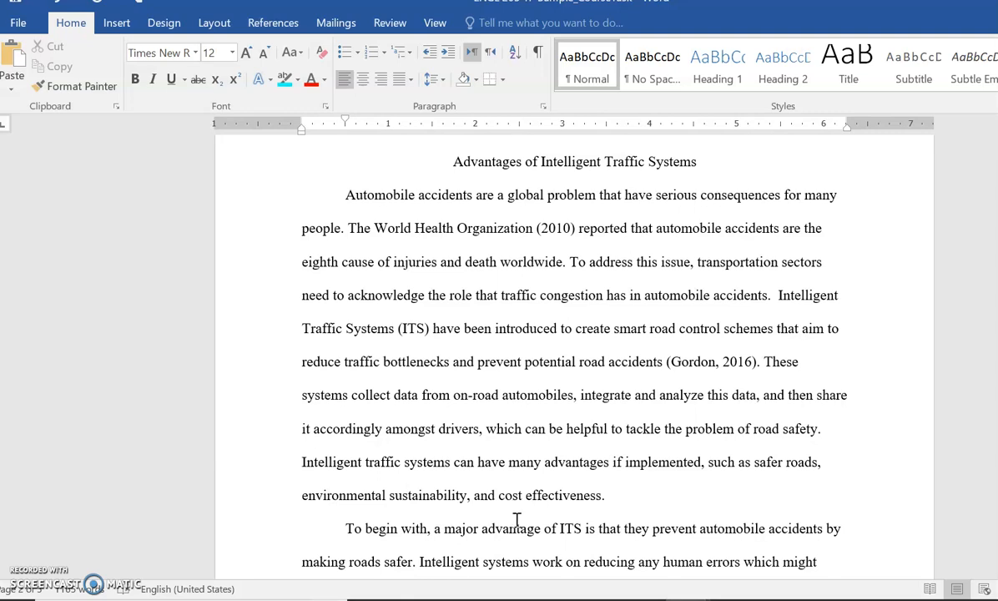
{"action": "left_click", "coordinate": [628, 489]}
{"action": "key", "text": "Return"}
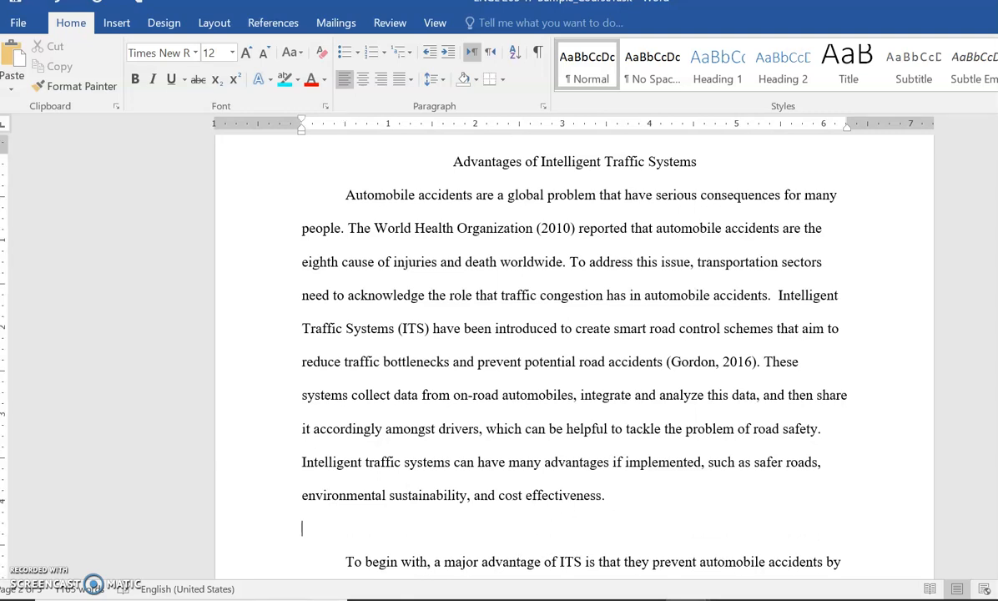
{"action": "scroll", "coordinate": [574, 350], "scroll_direction": "down", "scroll_amount": 2}
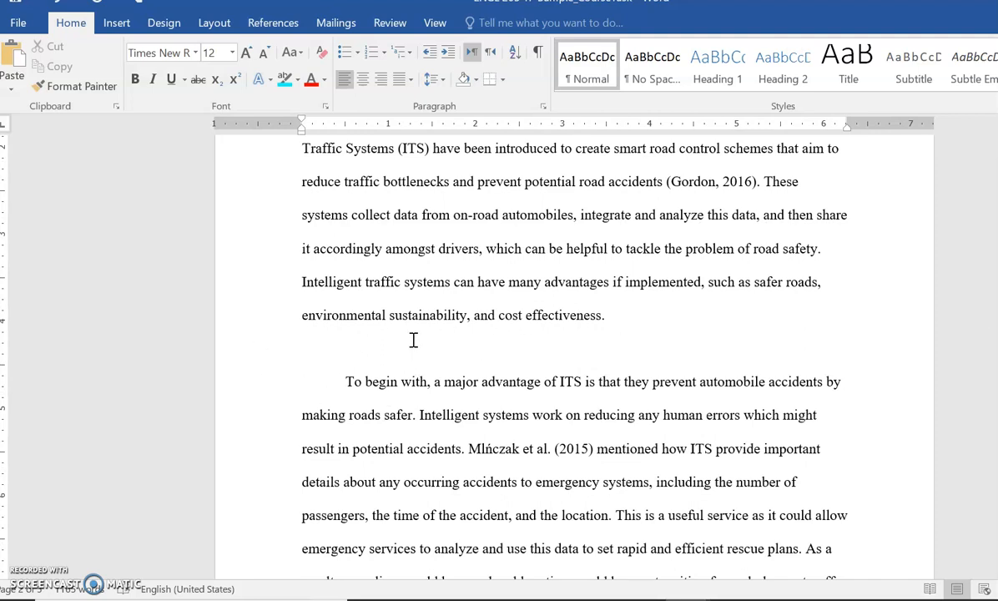
{"action": "key", "text": "BackSpace"}
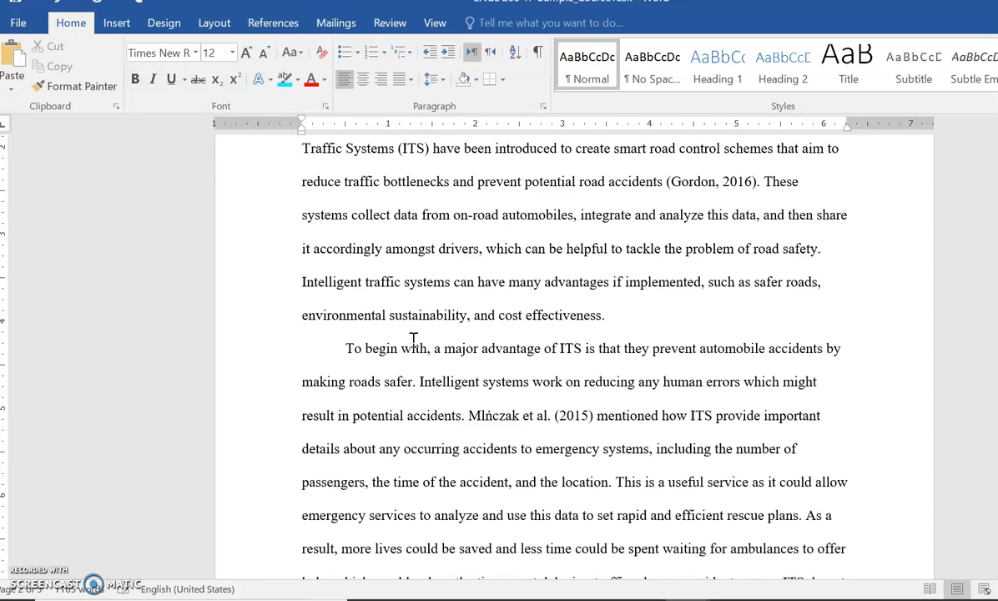
- Review the paragraph breaks from page 2 down to the word count line at the end of the body
{"action": "scroll", "coordinate": [574, 351], "scroll_direction": "down", "scroll_amount": 10}
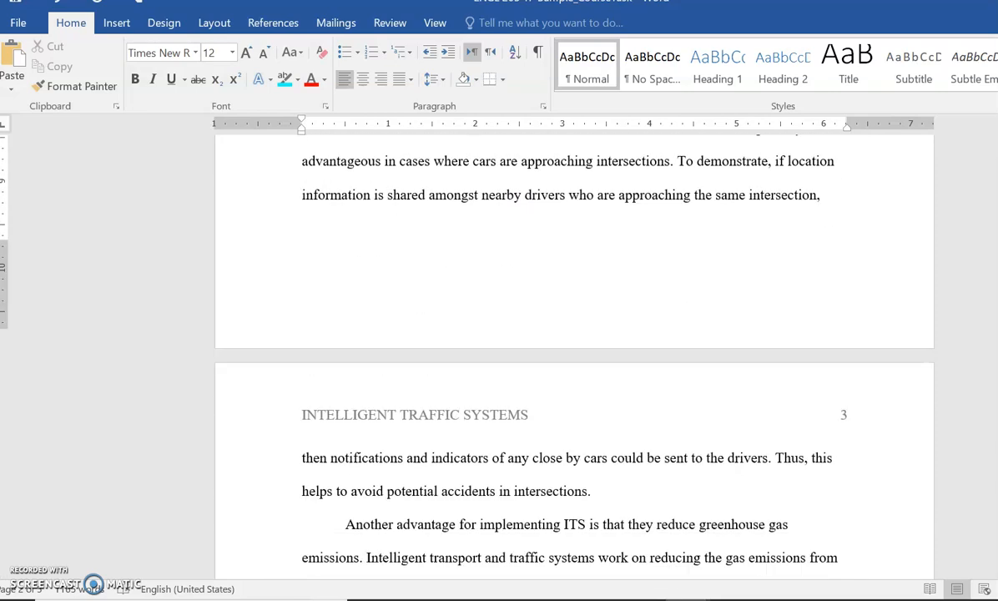
{"action": "scroll", "coordinate": [574, 351], "scroll_direction": "up", "scroll_amount": 1}
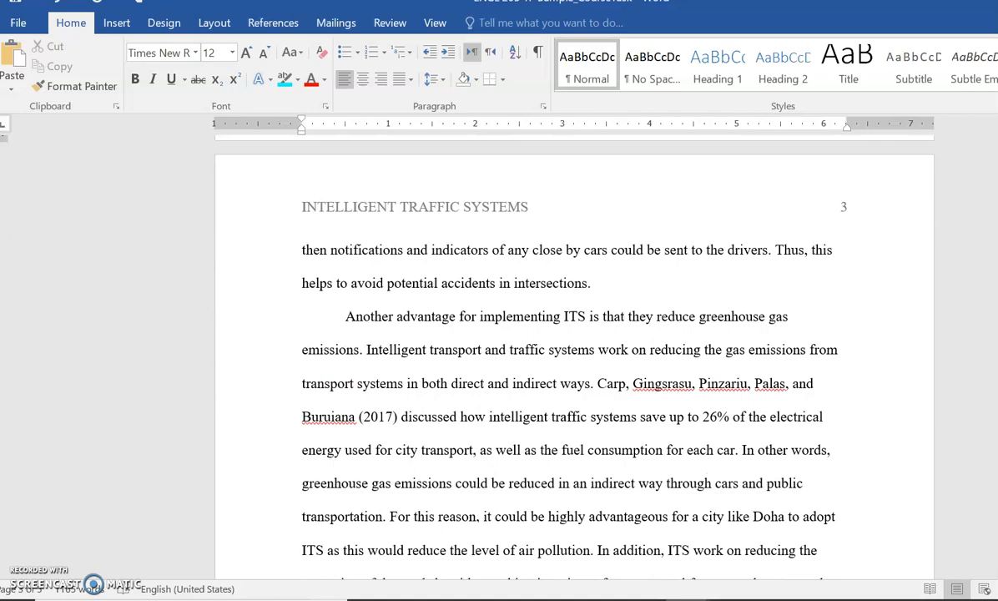
{"action": "scroll", "coordinate": [574, 351], "scroll_direction": "down", "scroll_amount": 12}
{"action": "scroll", "coordinate": [574, 350], "scroll_direction": "down", "scroll_amount": 10}
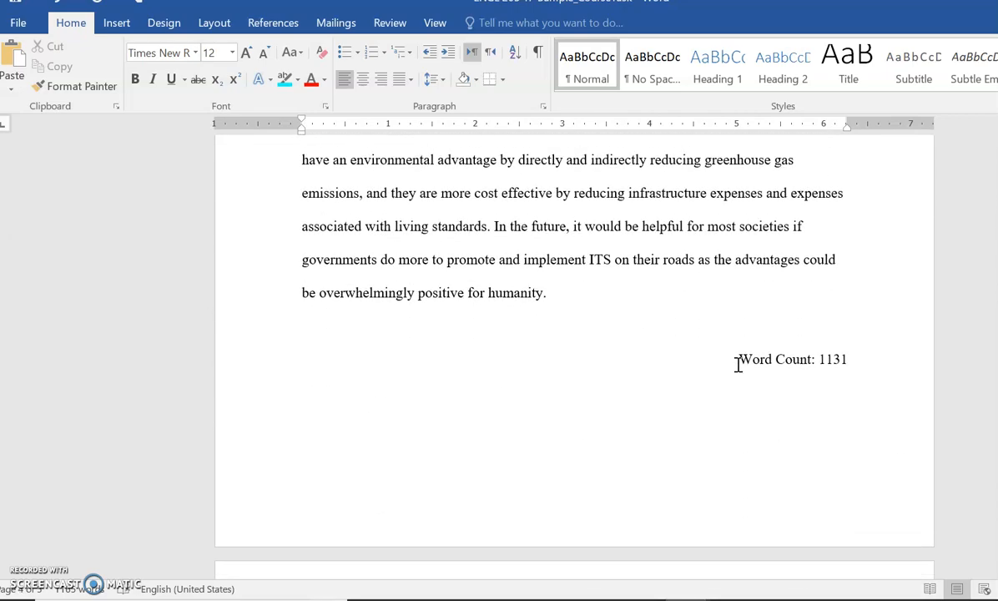
- Examine the word count line at the end of the body and the reference entries on the References page
{"action": "left_click_drag", "start_coordinate": [738, 364], "coordinate": [861, 356]}
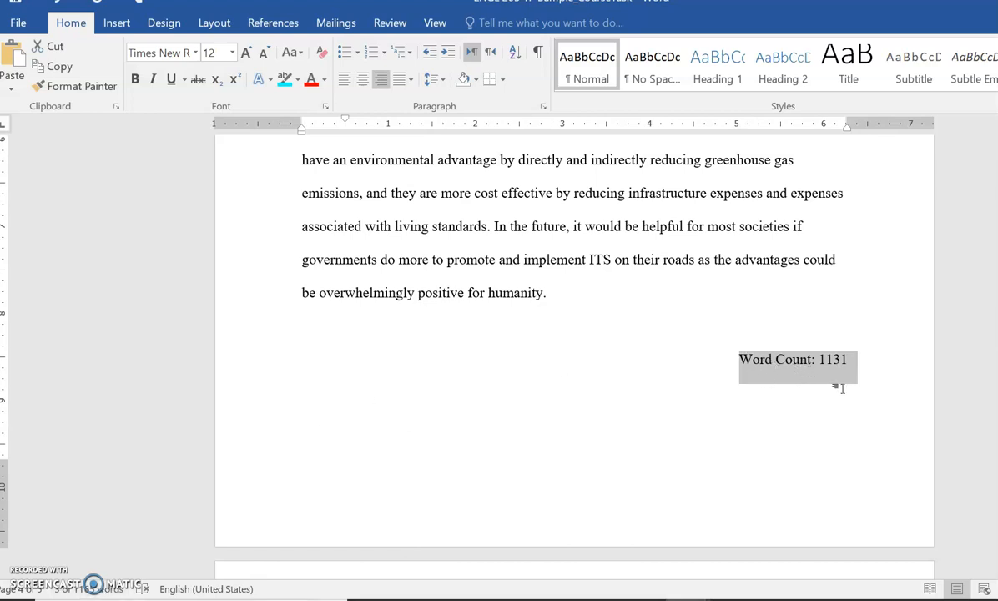
{"action": "left_click", "coordinate": [832, 426]}
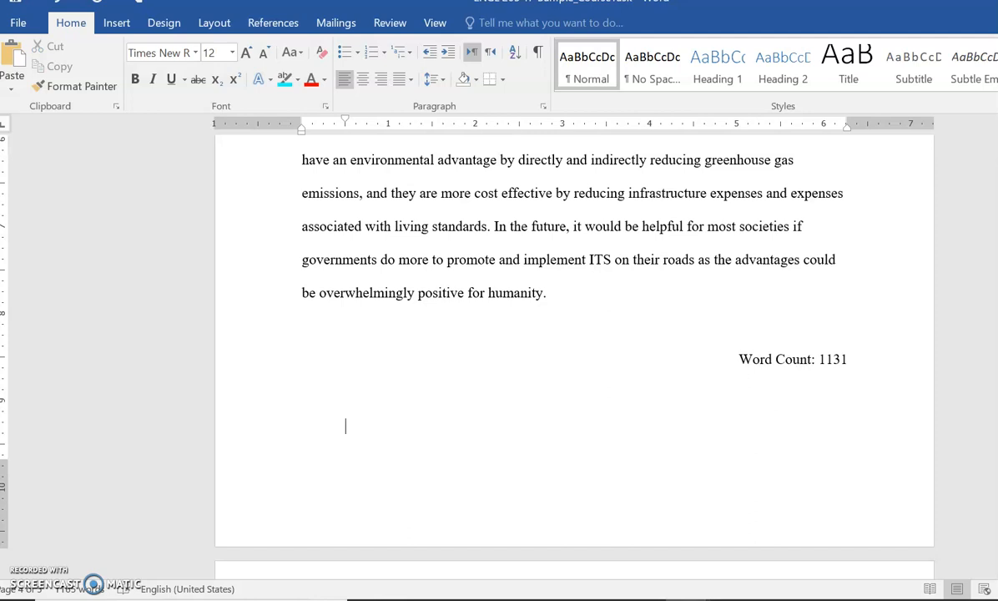
{"action": "scroll", "coordinate": [574, 334], "scroll_direction": "down", "scroll_amount": 5}
{"action": "scroll", "coordinate": [574, 359], "scroll_direction": "up", "scroll_amount": 1}
{"action": "scroll", "coordinate": [574, 358], "scroll_direction": "down", "scroll_amount": 1}
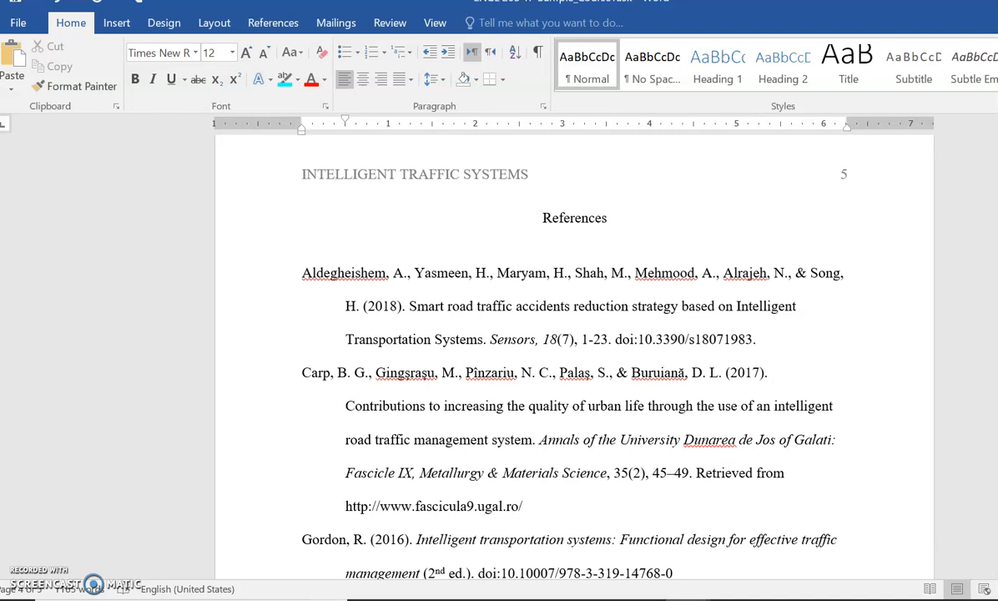
{"action": "scroll", "coordinate": [574, 351], "scroll_direction": "down", "scroll_amount": 10}
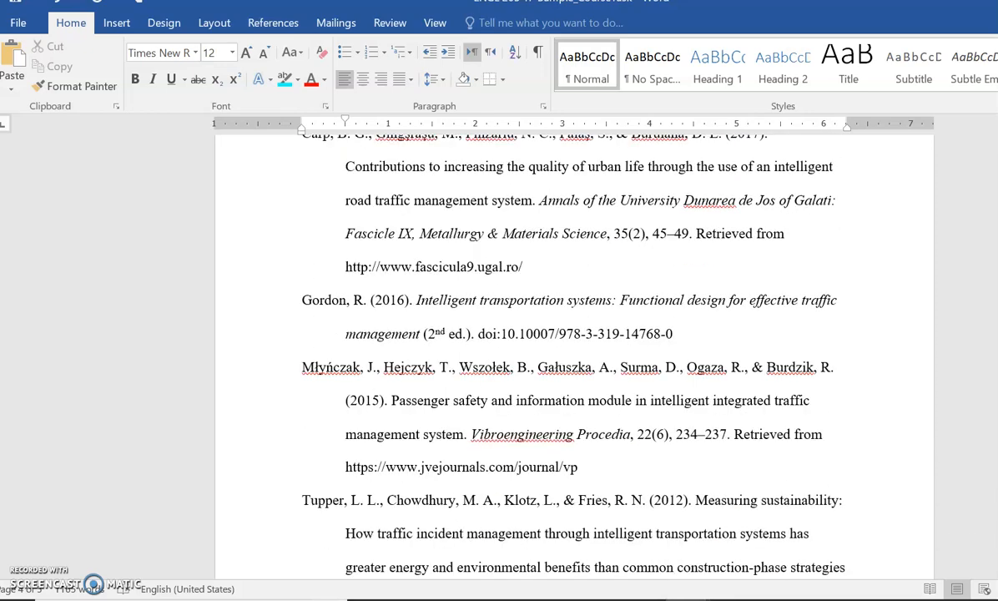
{"action": "scroll", "coordinate": [574, 351], "scroll_direction": "up", "scroll_amount": 10}
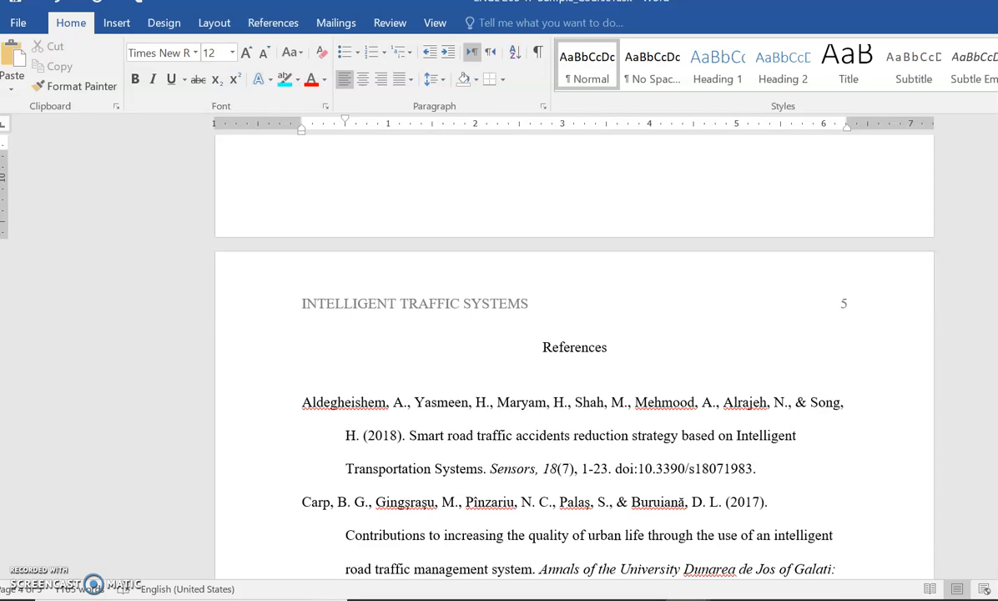
- Check the spacing before "Intelligent transport" and after the first cited author's name on page 3, keeping one space at each place
{"action": "scroll", "coordinate": [574, 351], "scroll_direction": "up", "scroll_amount": 12}
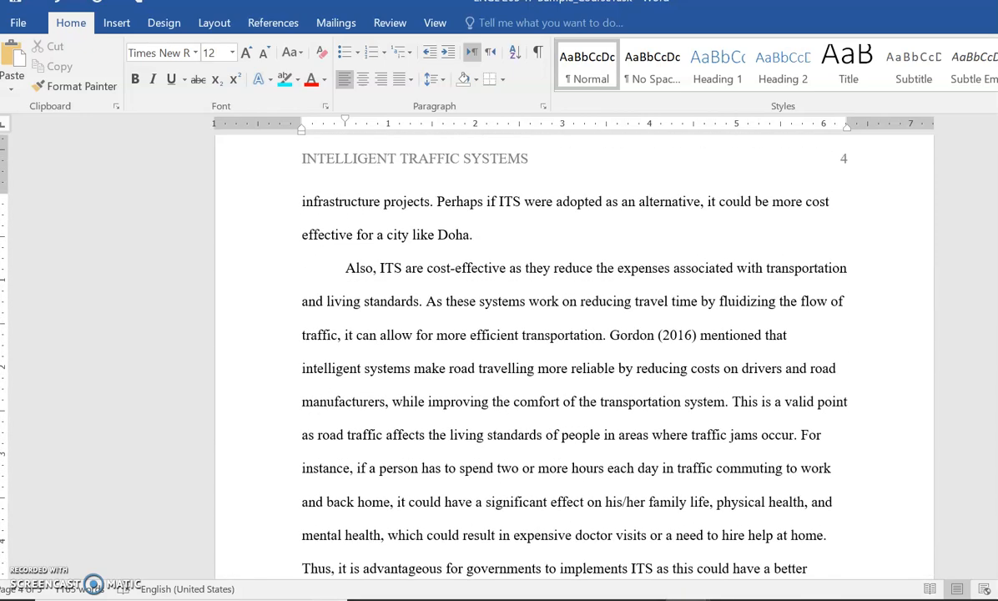
{"action": "scroll", "coordinate": [574, 350], "scroll_direction": "up", "scroll_amount": 10}
{"action": "scroll", "coordinate": [574, 350], "scroll_direction": "up", "scroll_amount": 10}
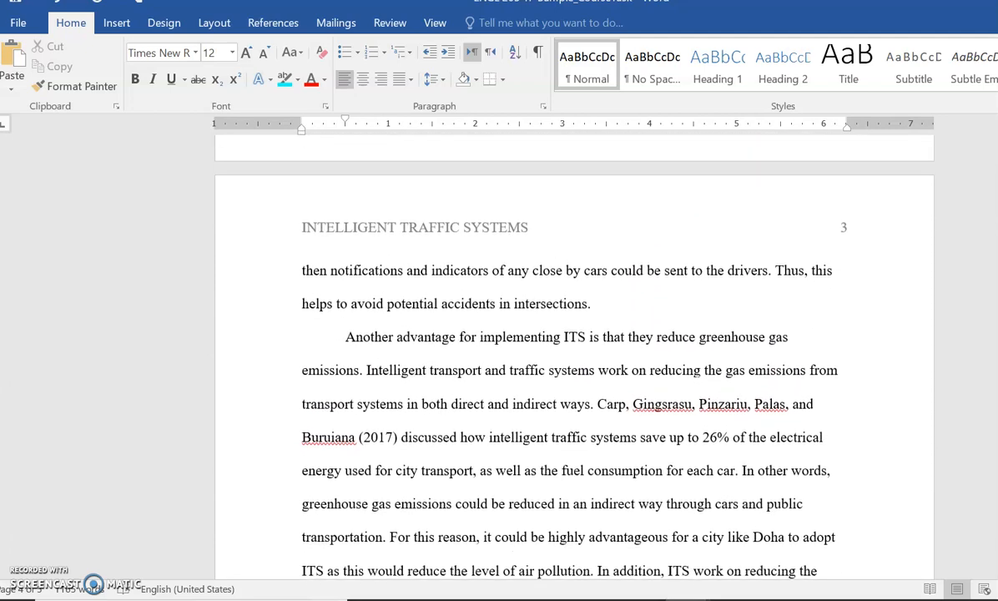
{"action": "scroll", "coordinate": [574, 350], "scroll_direction": "up", "scroll_amount": 1}
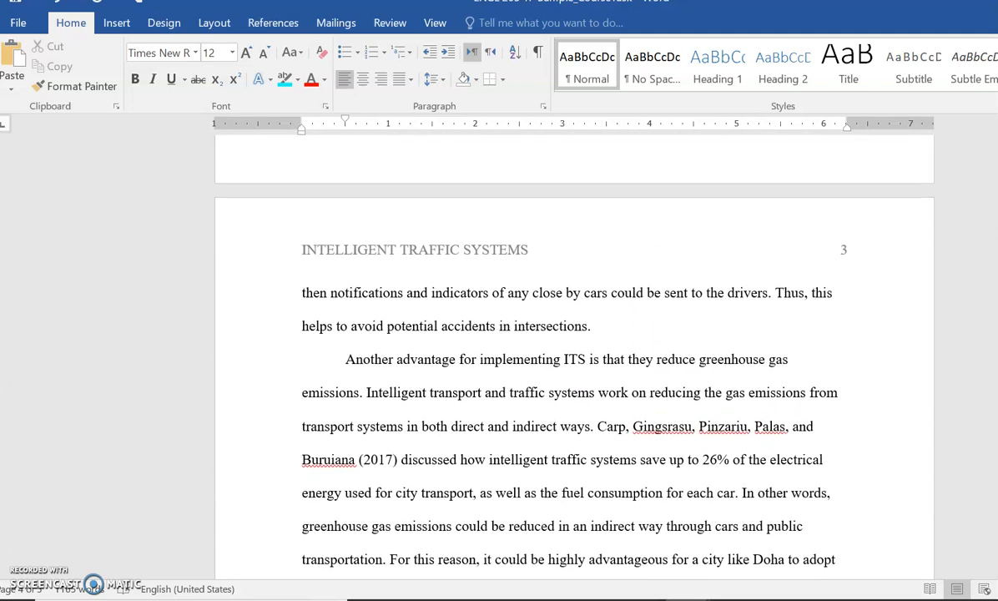
{"action": "left_click", "coordinate": [367, 391]}
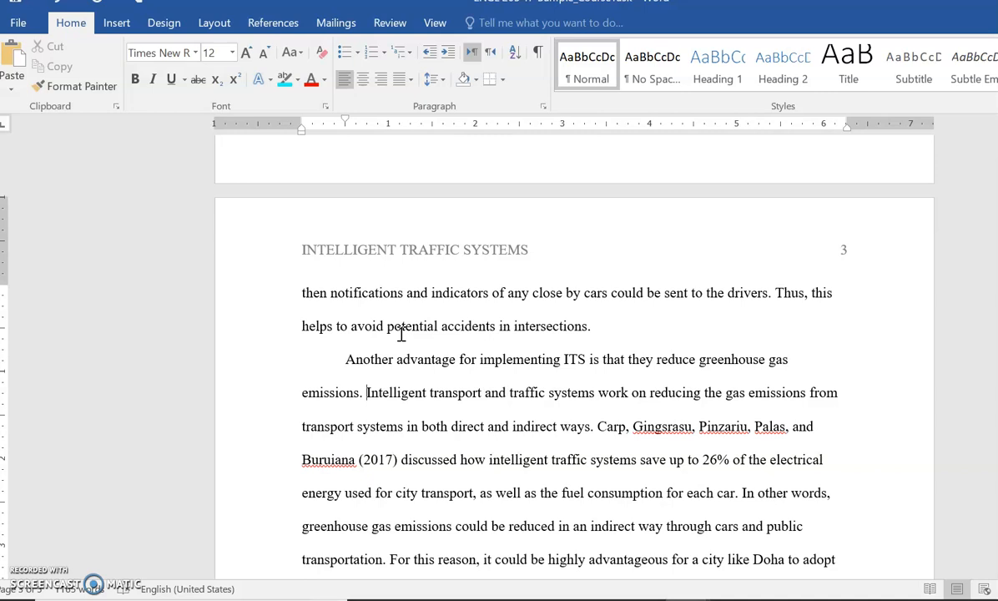
{"action": "key", "text": "BackSpace"}
{"action": "left_click", "coordinate": [631, 426]}
{"action": "key", "text": "BackSpace"}
{"action": "scroll", "coordinate": [947, 286], "scroll_direction": "down", "scroll_amount": 2}
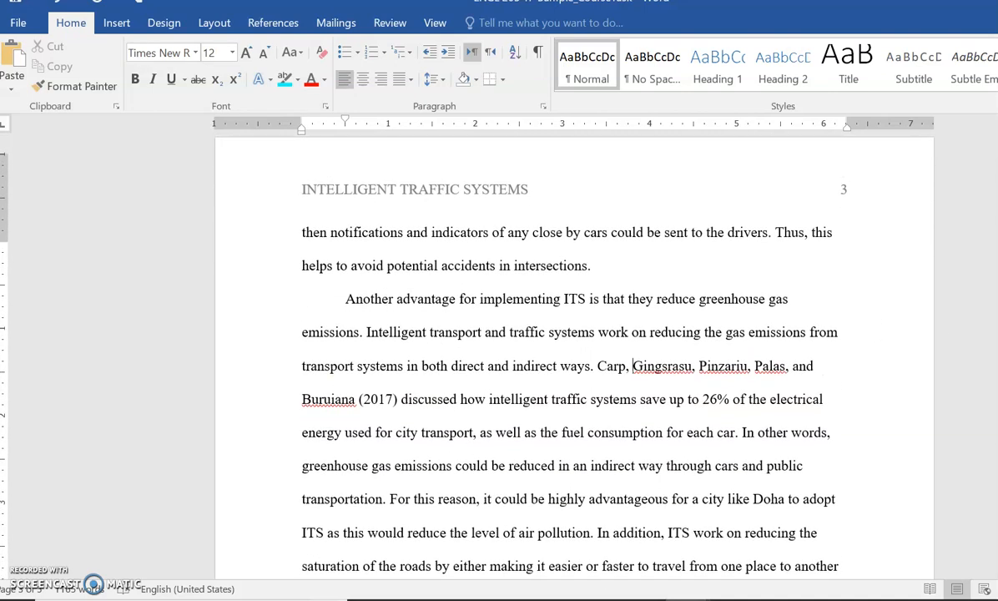
- Capitalize "of" in the page 2 title "Advantages of Intelligent Traffic Systems" and change it back to lowercase
{"action": "scroll", "coordinate": [574, 359], "scroll_direction": "up", "scroll_amount": 10}
{"action": "scroll", "coordinate": [574, 359], "scroll_direction": "down", "scroll_amount": 2}
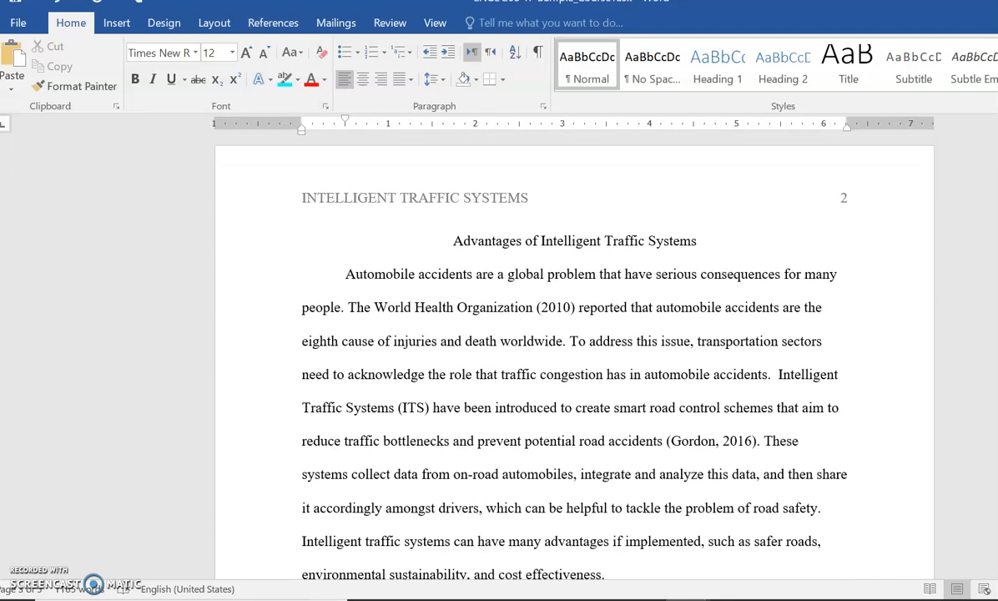
{"action": "scroll", "coordinate": [574, 351], "scroll_direction": "down", "scroll_amount": 1}
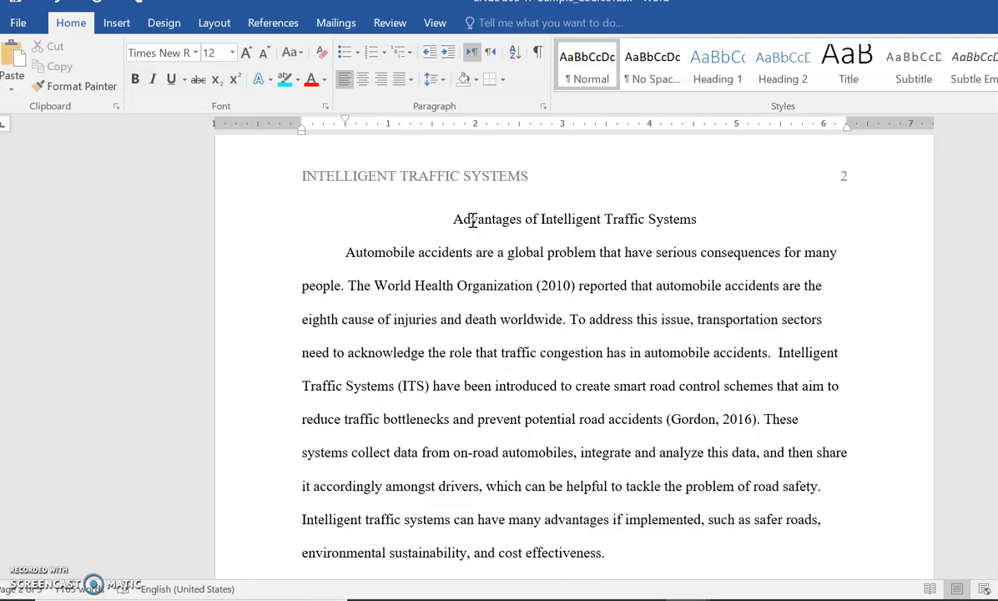
{"action": "left_click", "coordinate": [528, 219]}
{"action": "key", "text": "Delete"}
{"action": "type", "text": "O"}
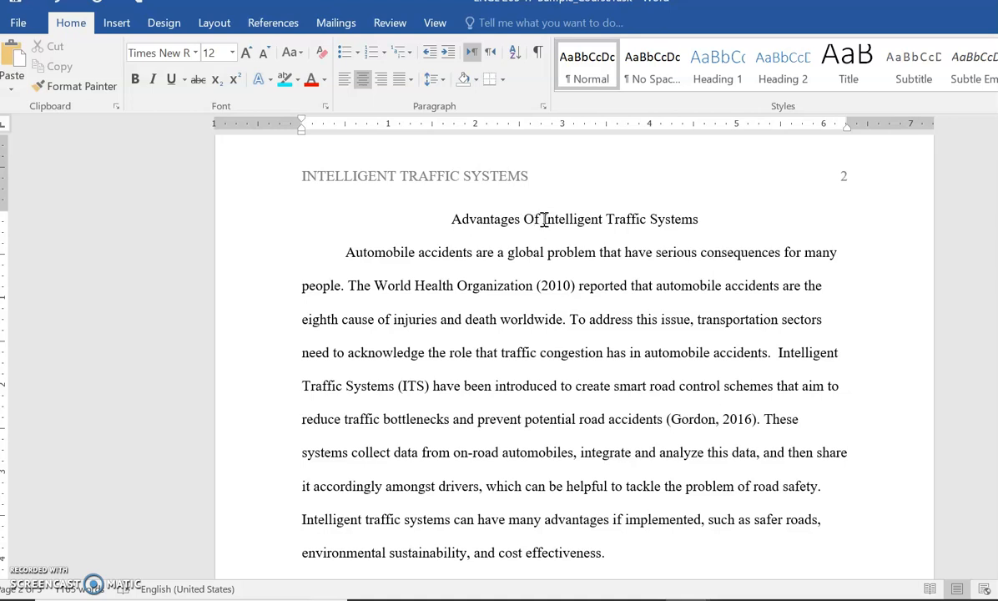
{"action": "key", "text": "BackSpace"}
{"action": "type", "text": "o"}
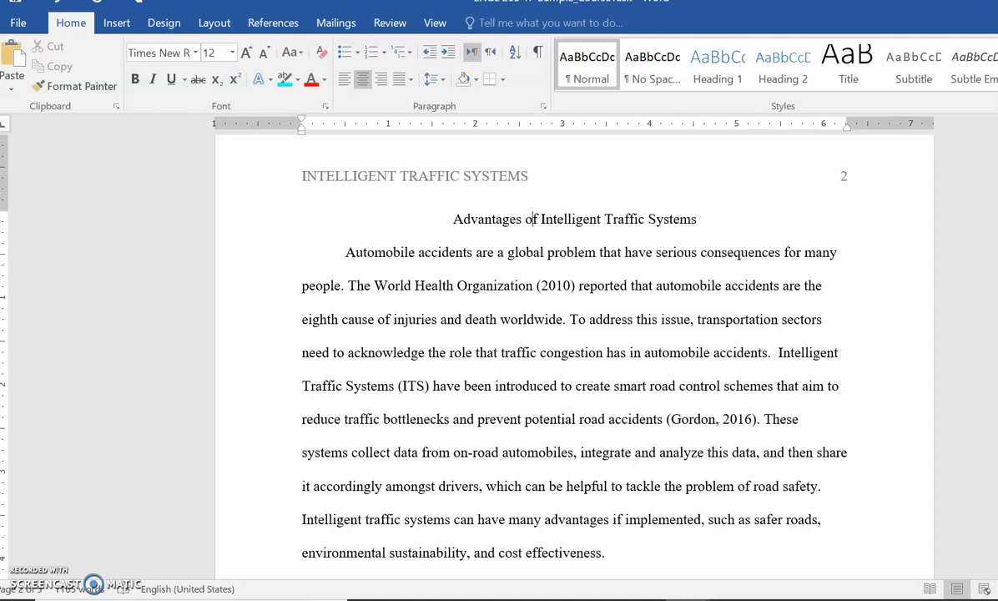
- Go back to the title page and review the running head and the centered title block
{"action": "key", "text": "ctrl+Home"}
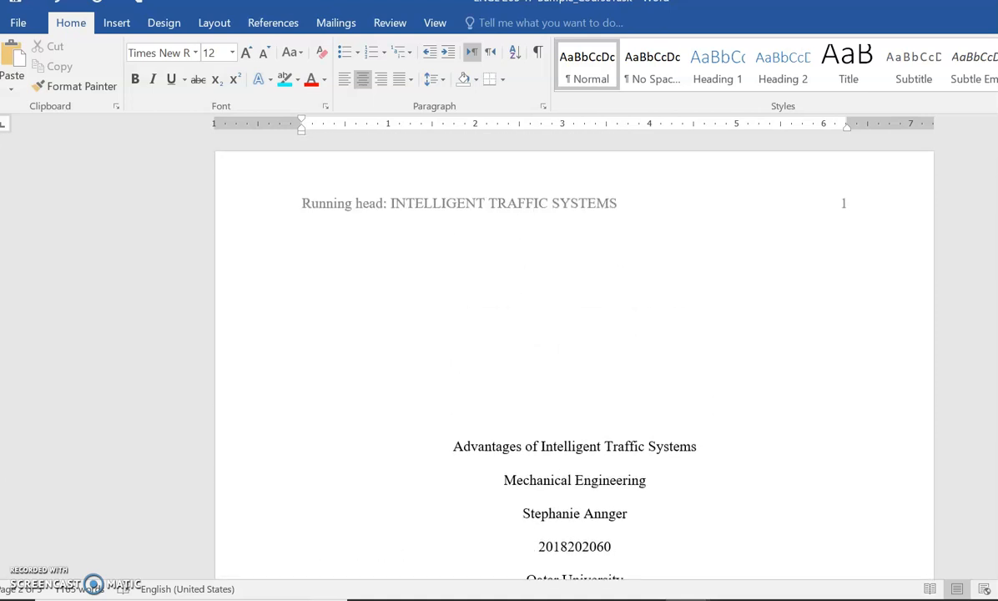
{"action": "scroll", "coordinate": [574, 350], "scroll_direction": "down", "scroll_amount": 1}
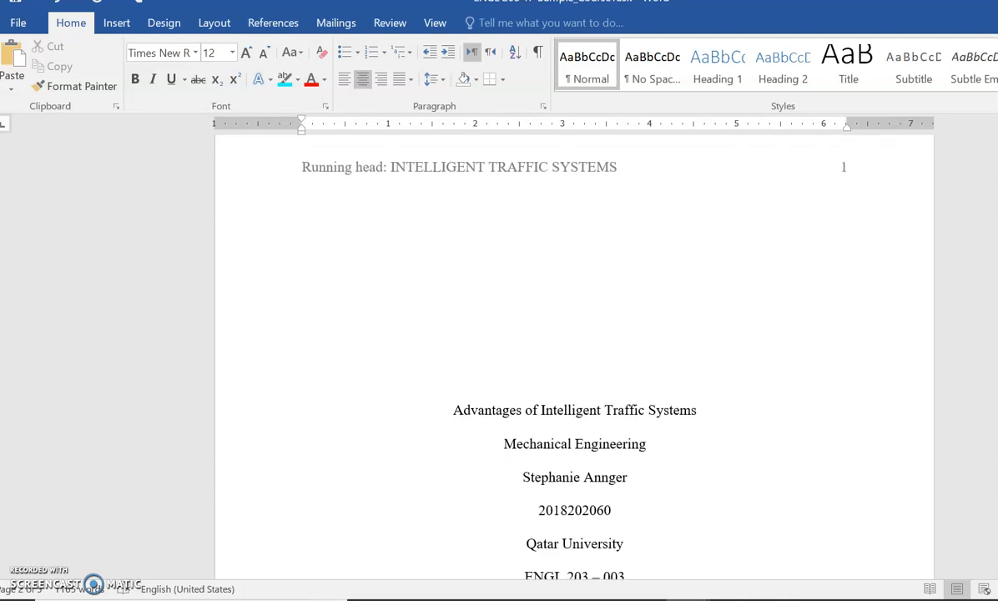
{"action": "scroll", "coordinate": [574, 350], "scroll_direction": "down", "scroll_amount": 1}
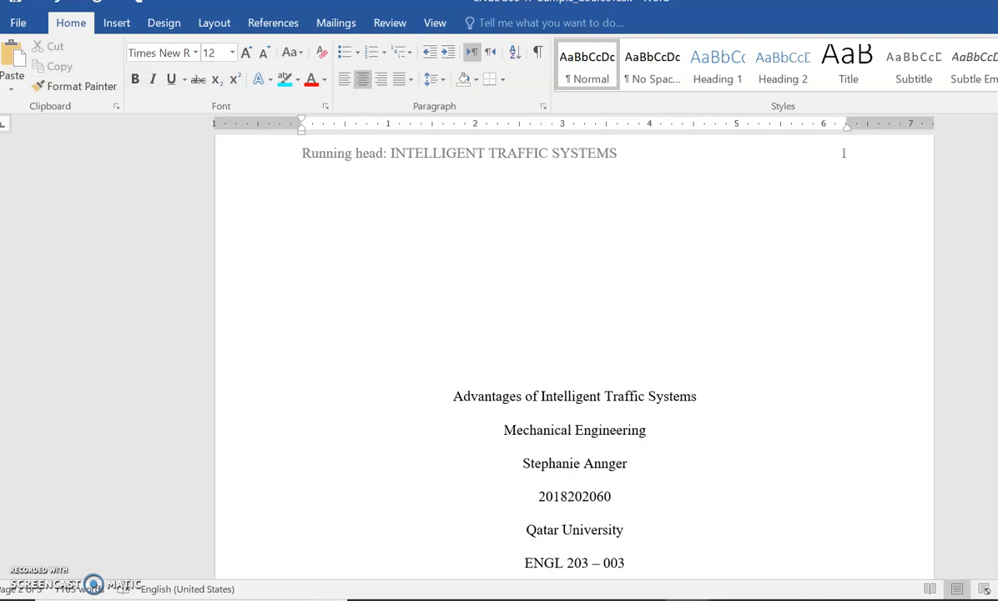